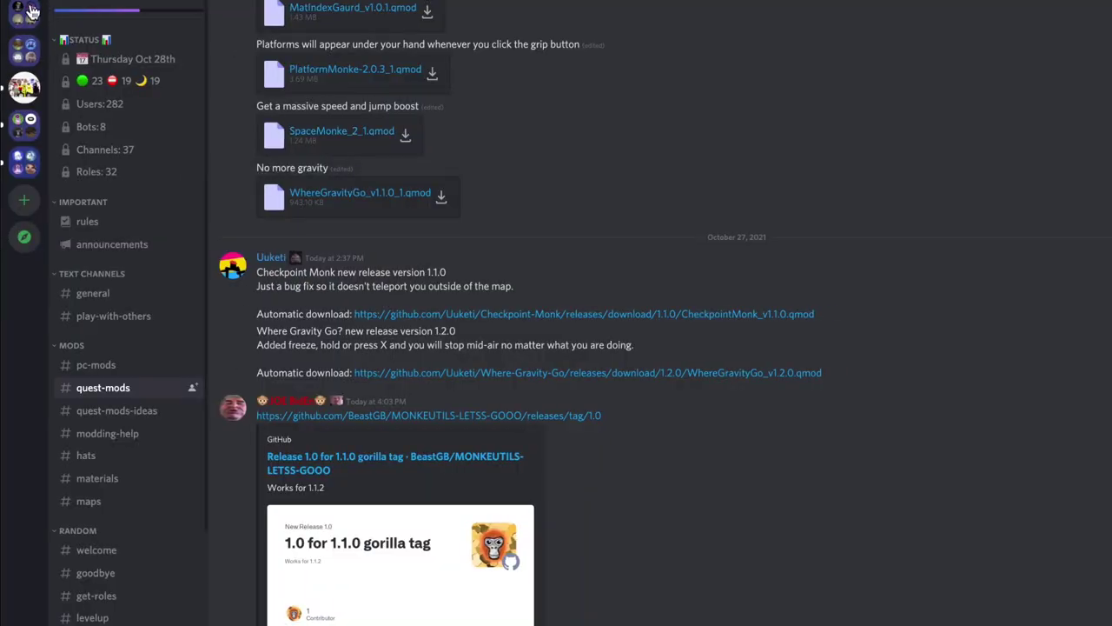
Go to #quest-mod-install in the Gorilla Tag Modding V2 server and open the QuestPatcher 2.3.0 release link.
scroll(25, 13, "up", 5)
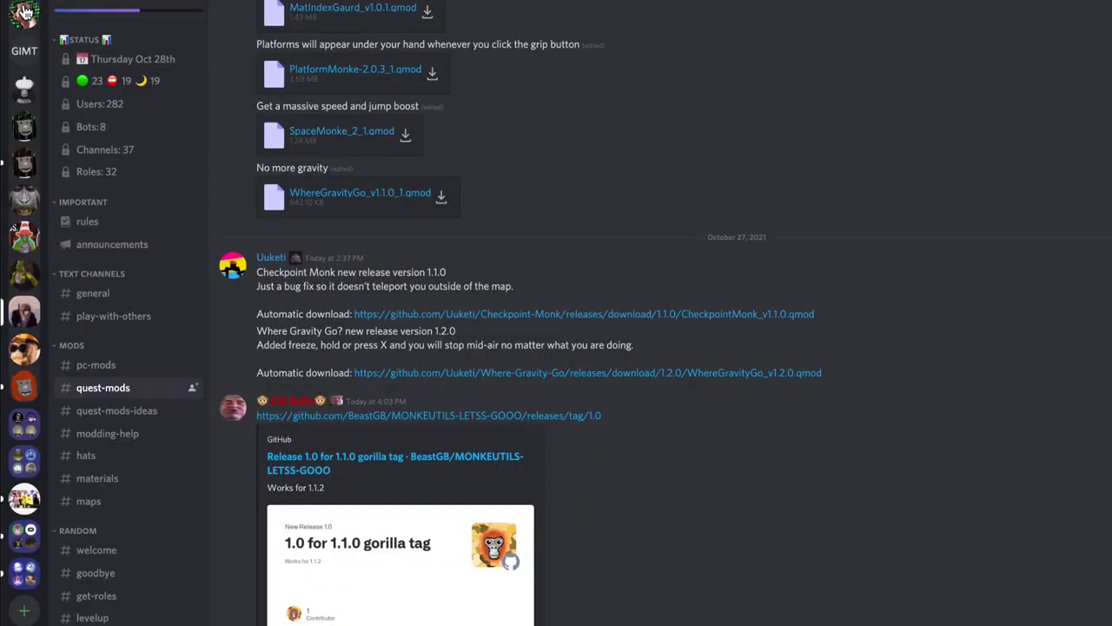
left_click(27, 92)
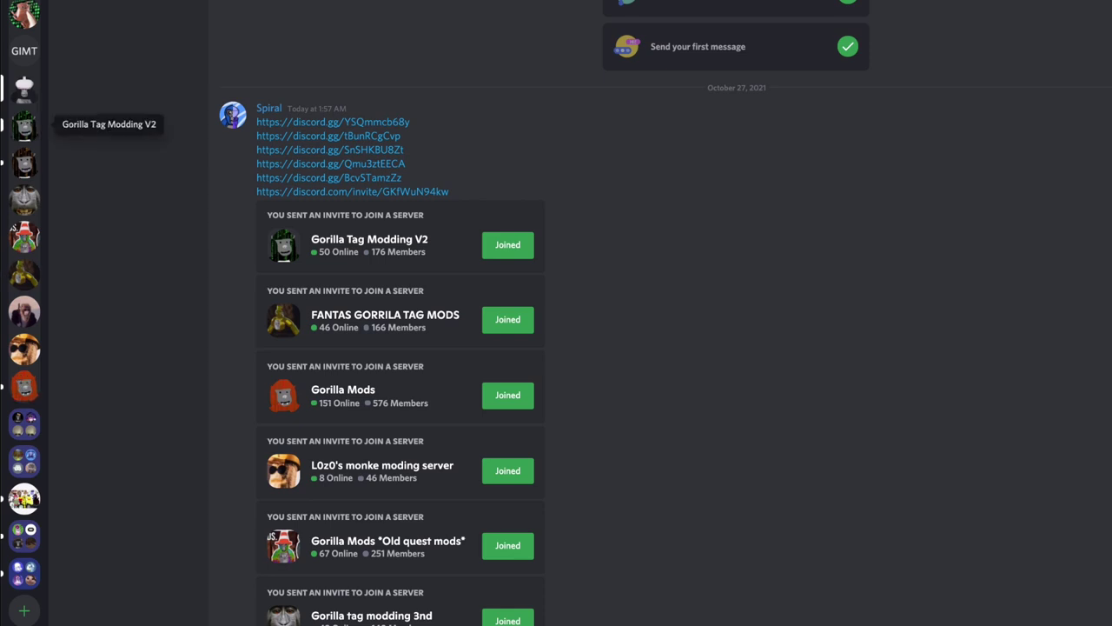
left_click(24, 125)
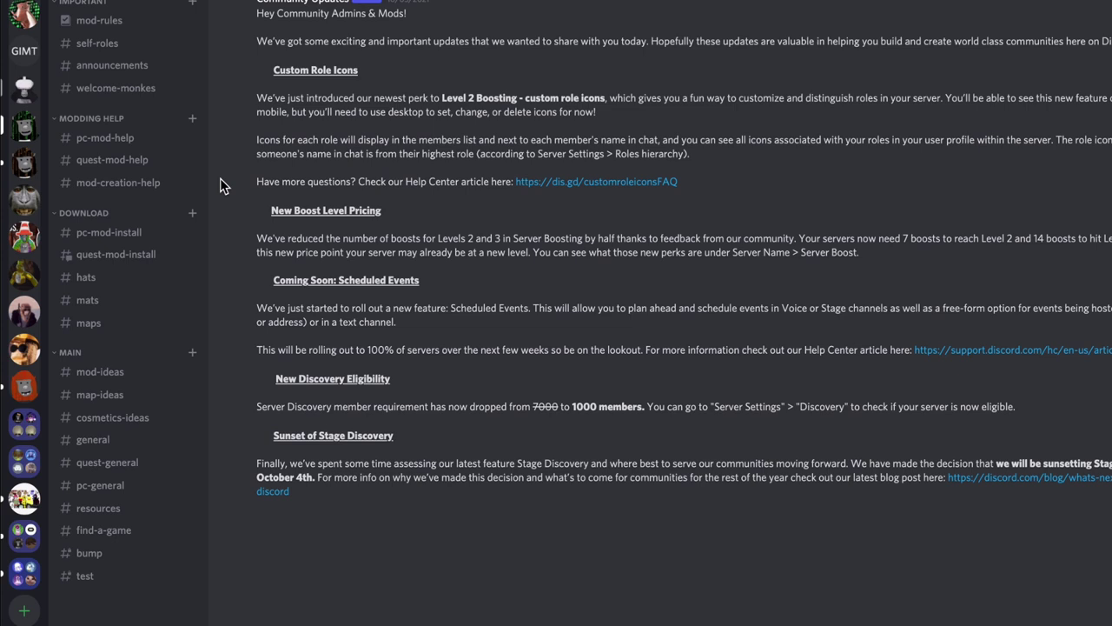
mouse_move(137, 262)
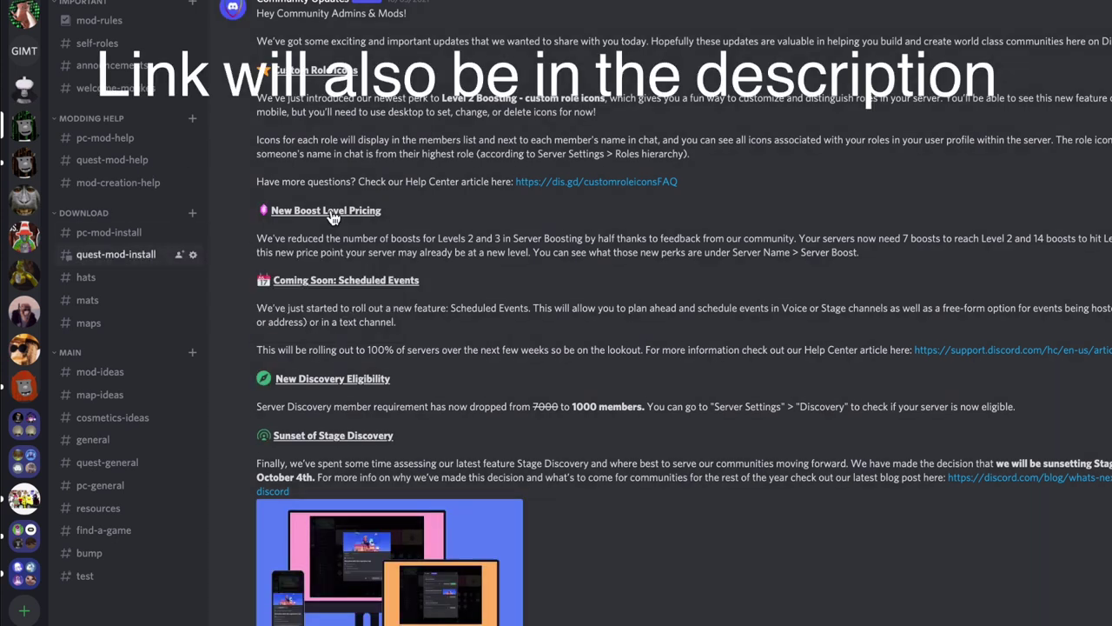
left_click(132, 256)
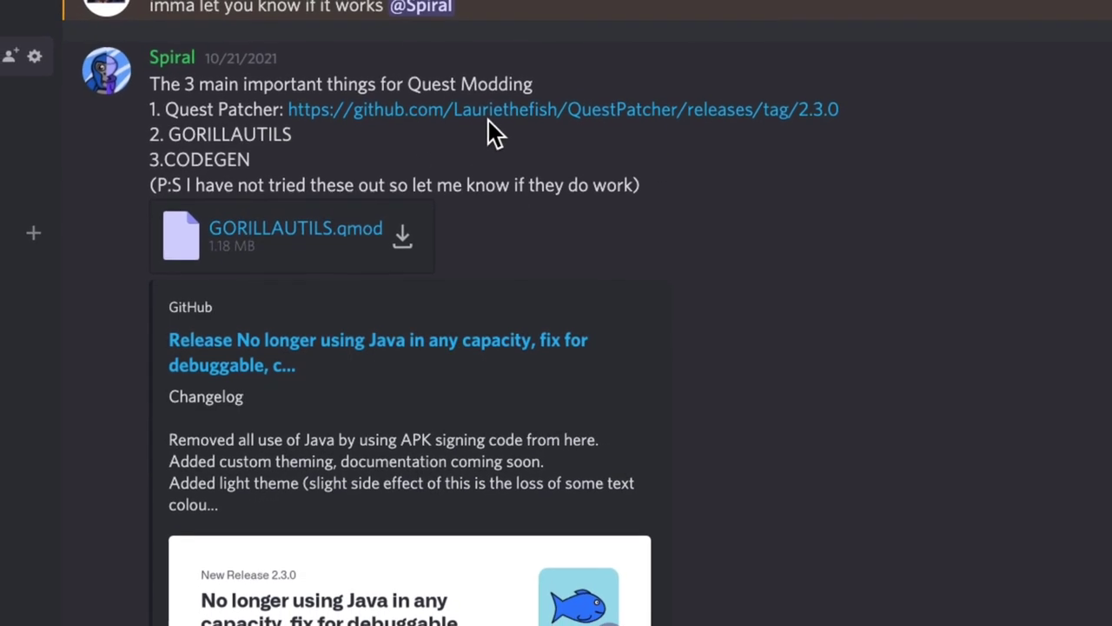
left_click(739, 142)
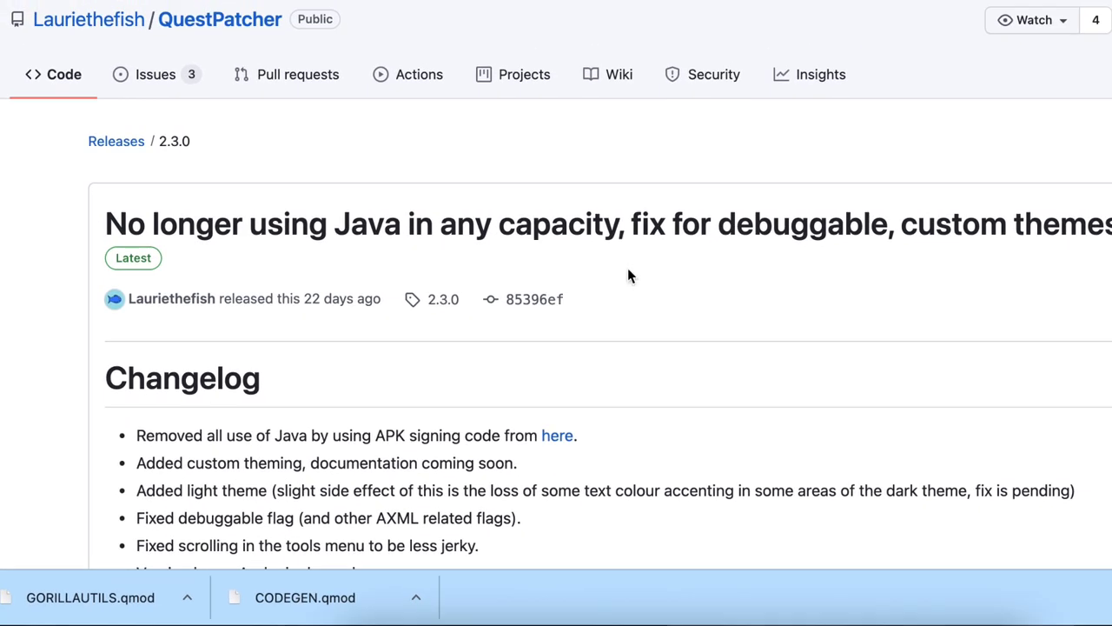
Scroll the QuestPatcher 2.3.0 release page down to its asset list and highlight the macOS installer line.
scroll(628, 271, "down", 6)
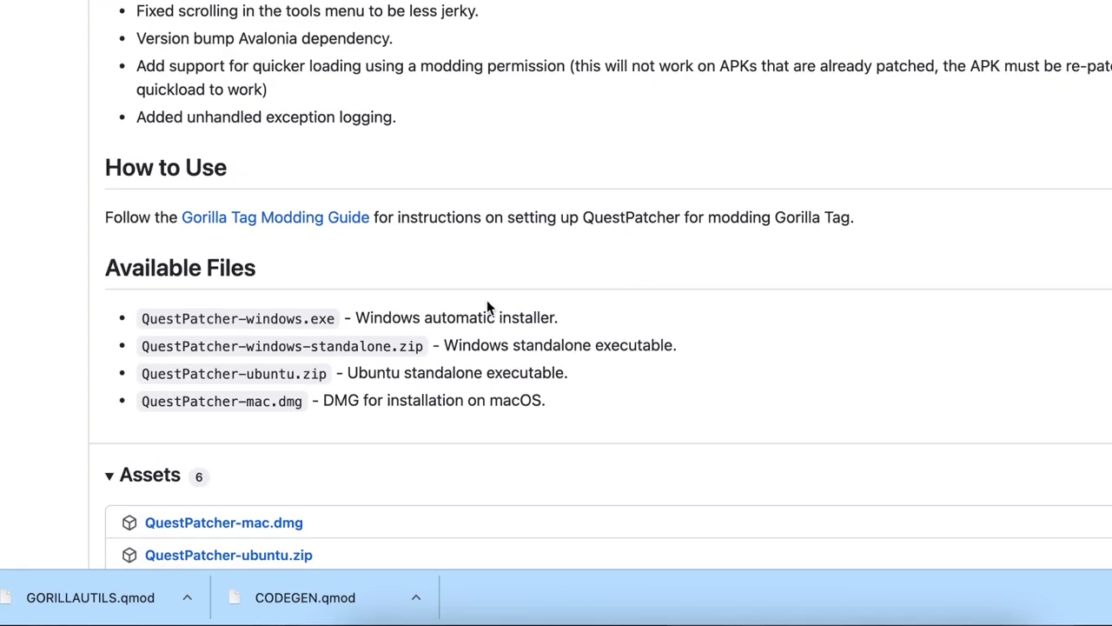
scroll(365, 337, "down", 3)
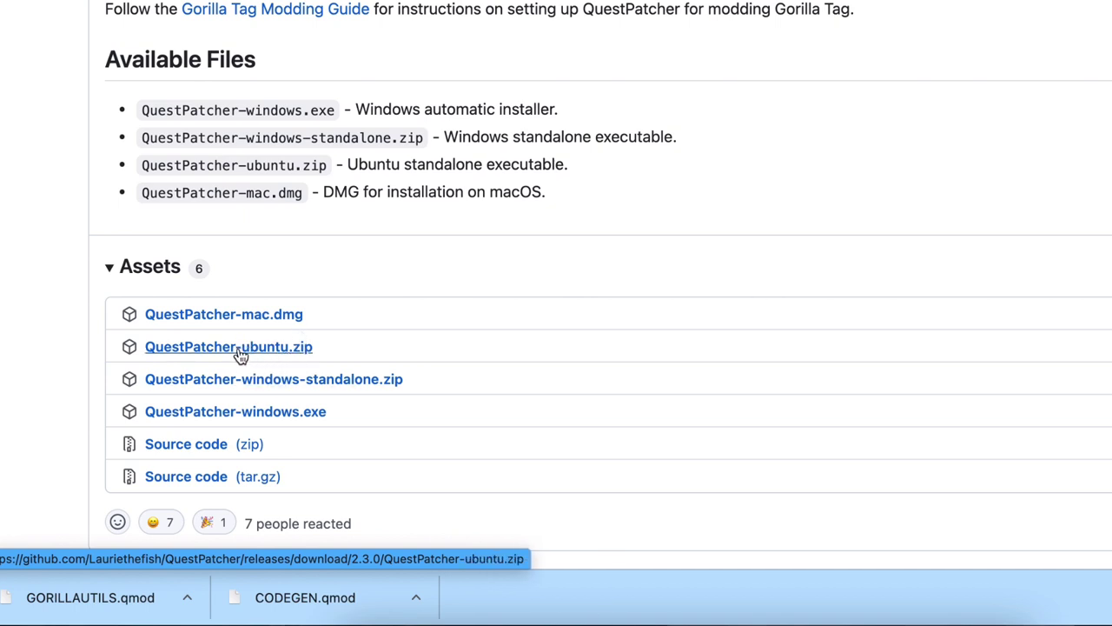
left_click_drag(245, 356, 271, 360)
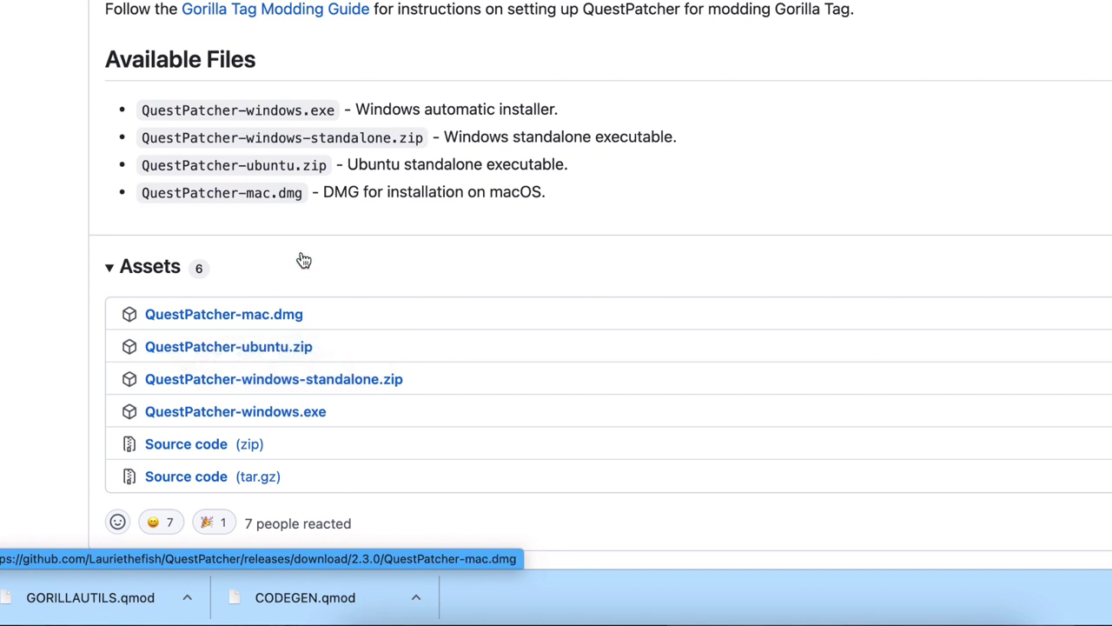
left_click_drag(489, 186, 542, 191)
left_click(611, 205)
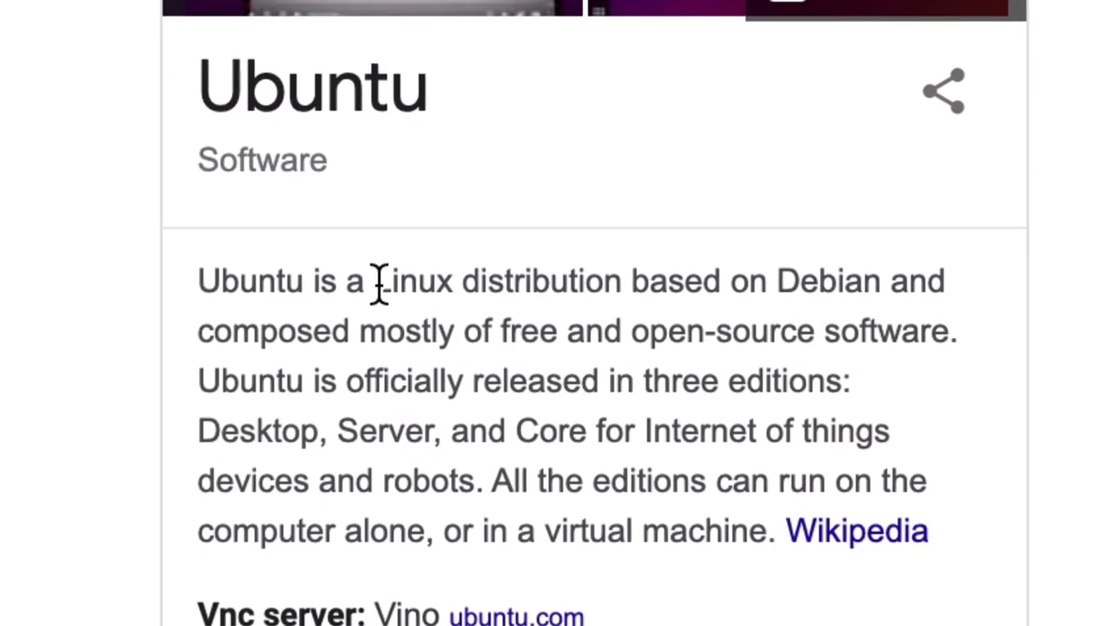
Highlight the line in Google's Ubuntu info card saying it is a Linux distribution.
left_click_drag(375, 277, 451, 276)
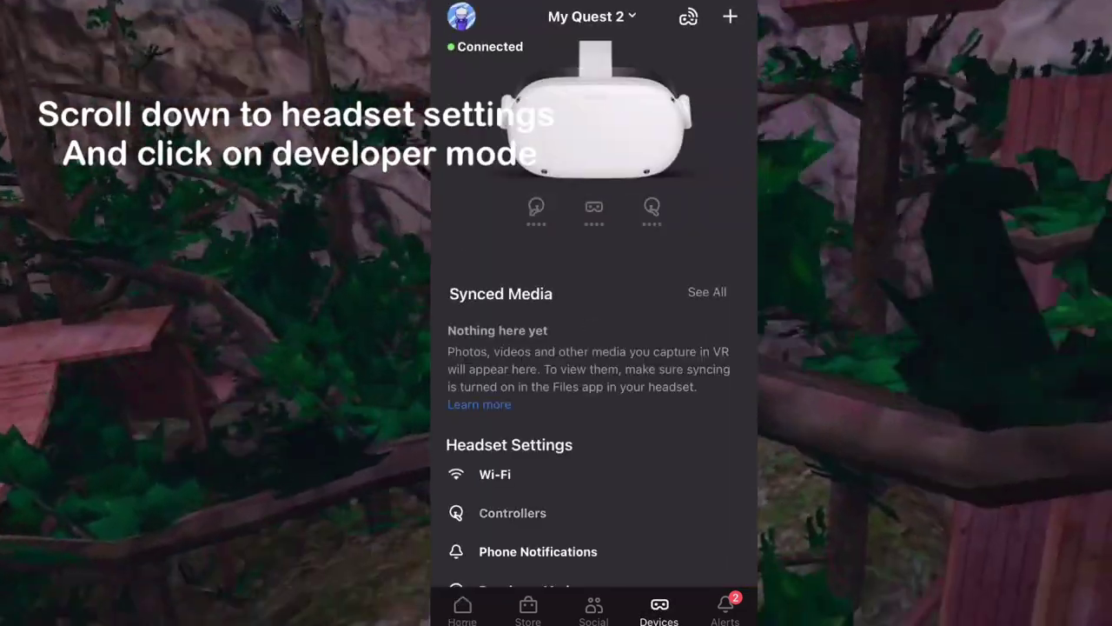
Scroll to the My Quest 2 headset settings and open Developer Mode to switch it on.
scroll(593, 348, "down", 3)
scroll(594, 348, "down", 2)
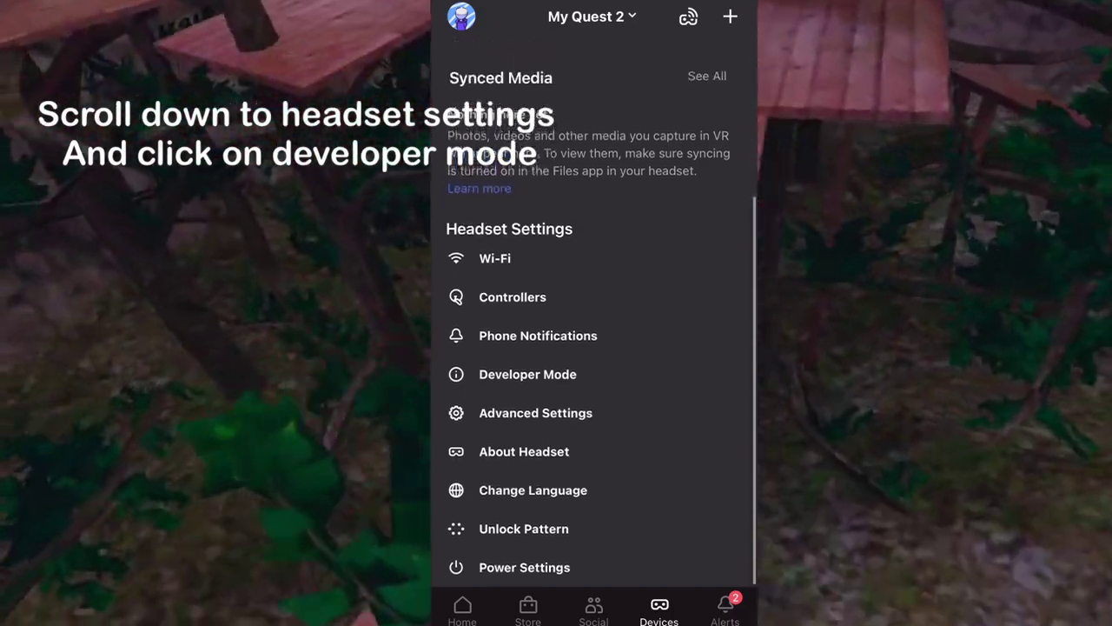
left_click(527, 374)
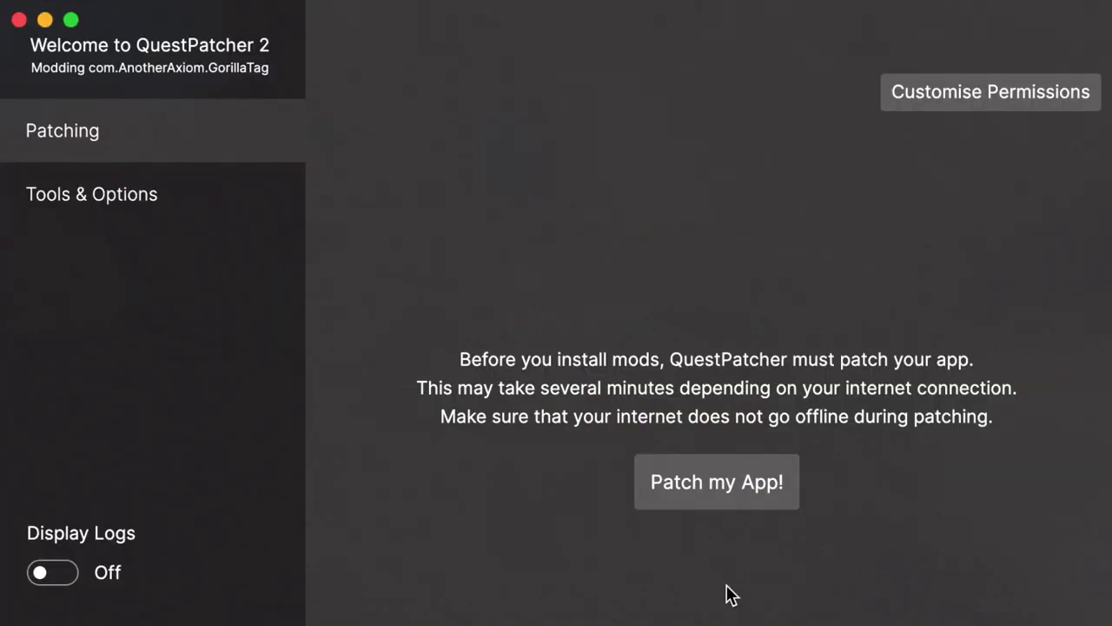
Patch Gorilla Tag with Patch my App!, continuing past the missing libunity.so warning.
left_click(719, 507)
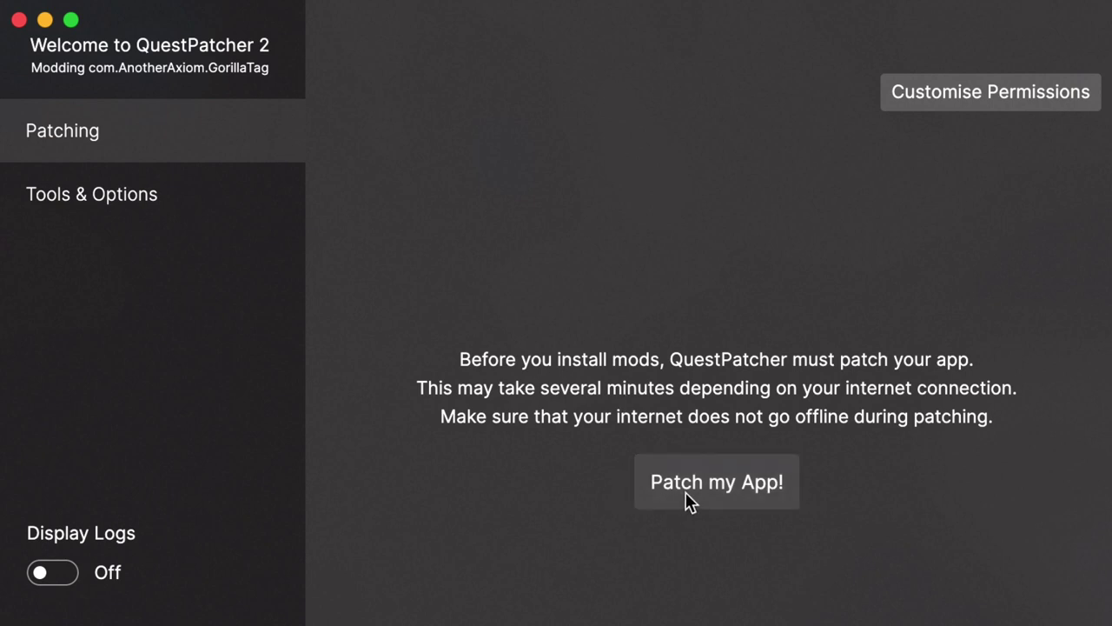
left_click(691, 501)
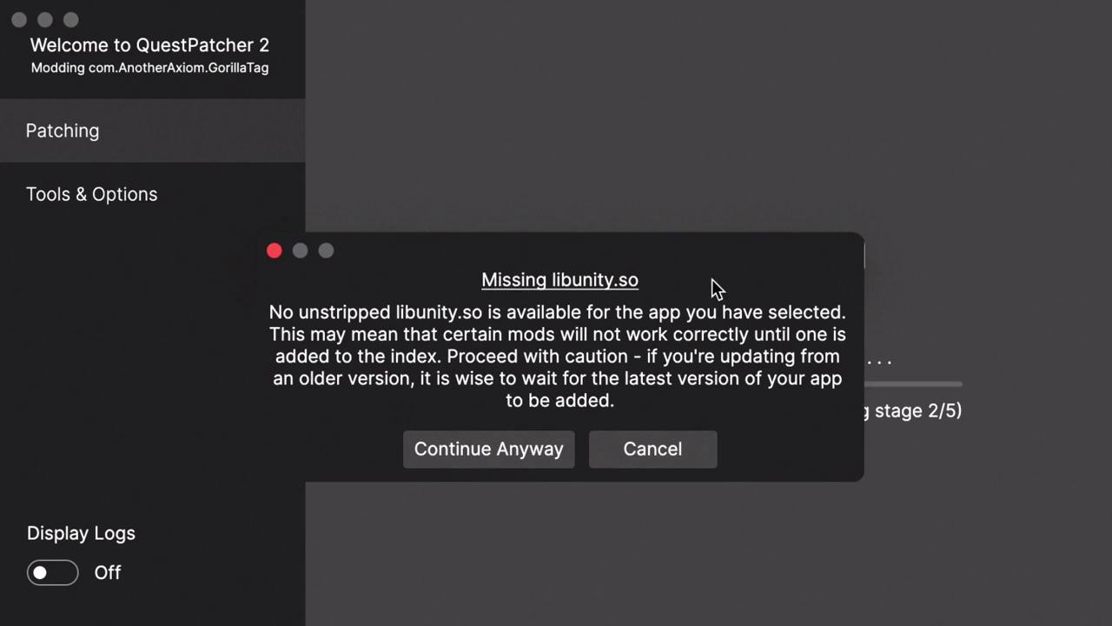
left_click(506, 459)
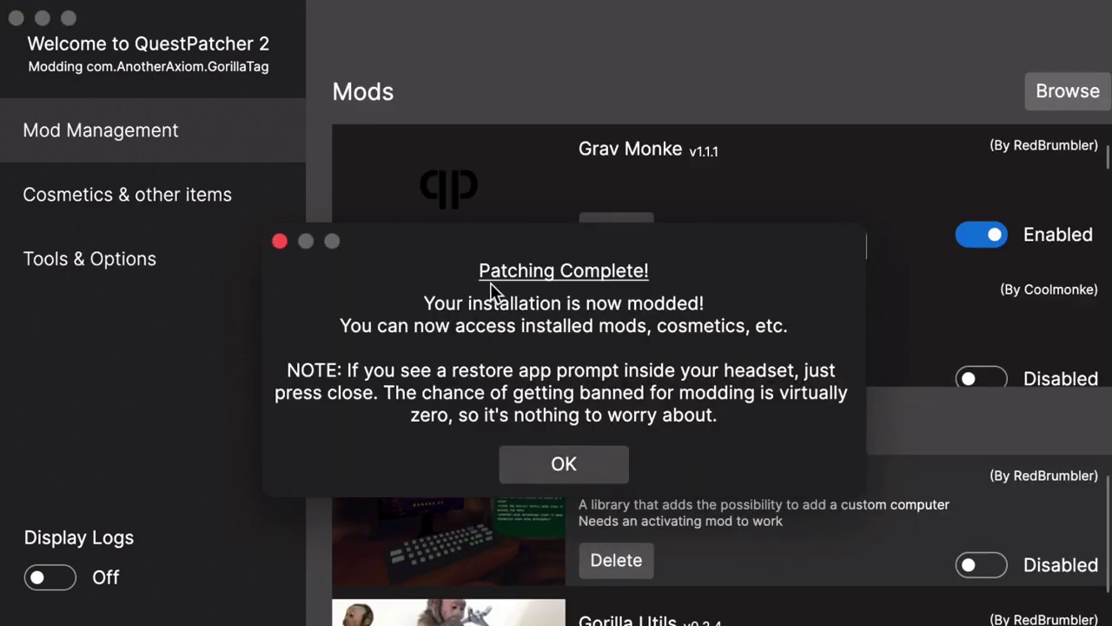
Delete Where Gravity Go, Screw Gravity, Tag Gun, Trails, Platform Monke, Loooooong Arm Monke, Iron Monke and Monke Map Loader.
left_click(608, 465)
scroll(661, 302, "down", 15)
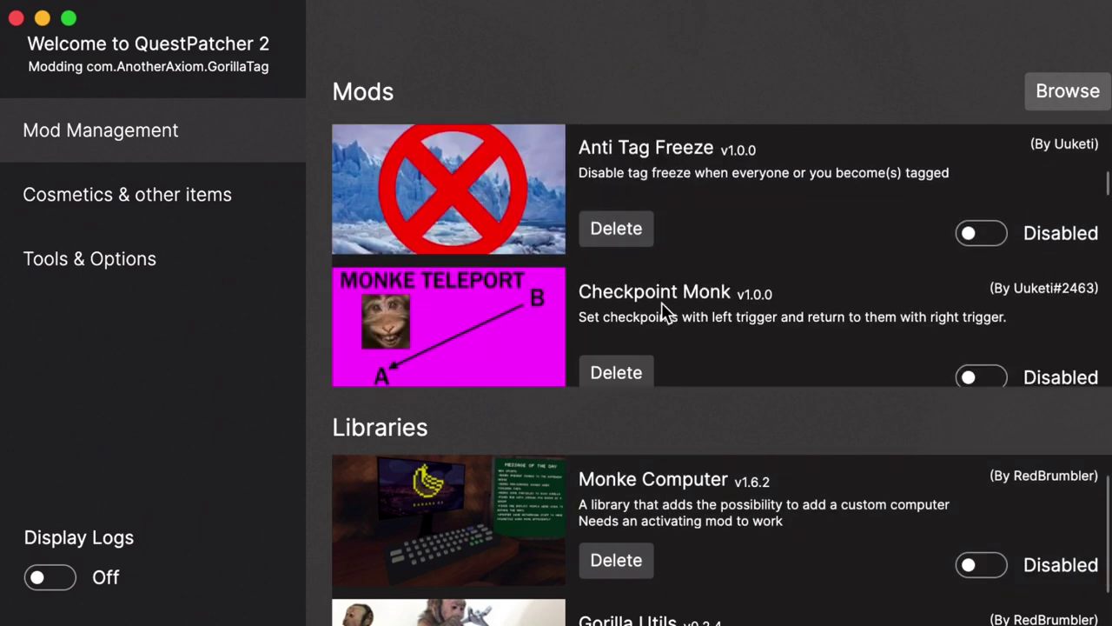
scroll(662, 303, "down", 5)
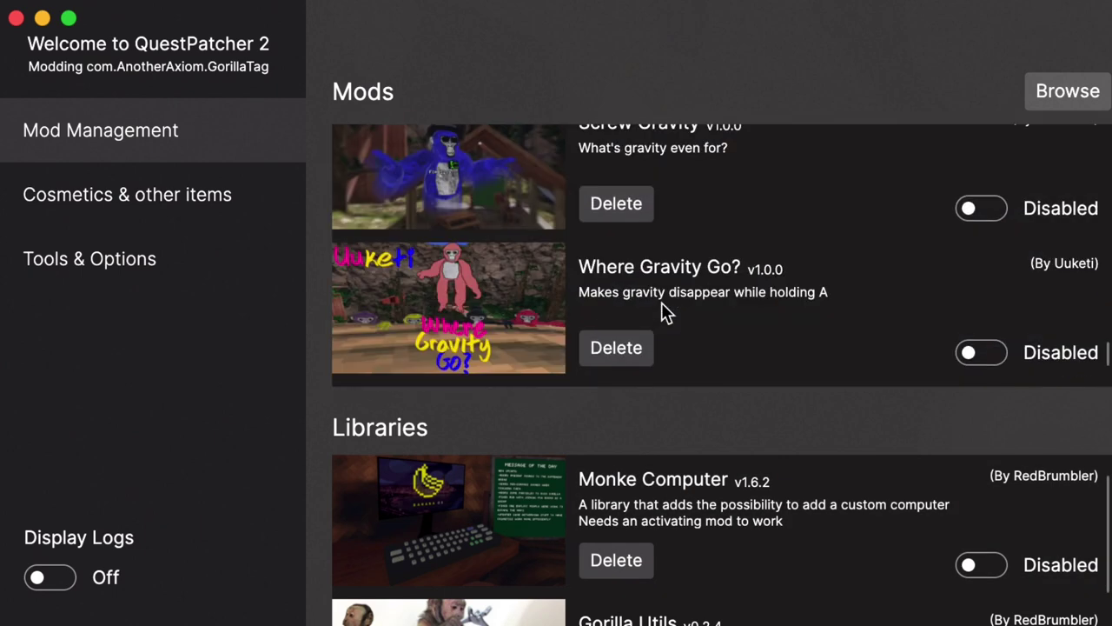
left_click(623, 348)
left_click(622, 348)
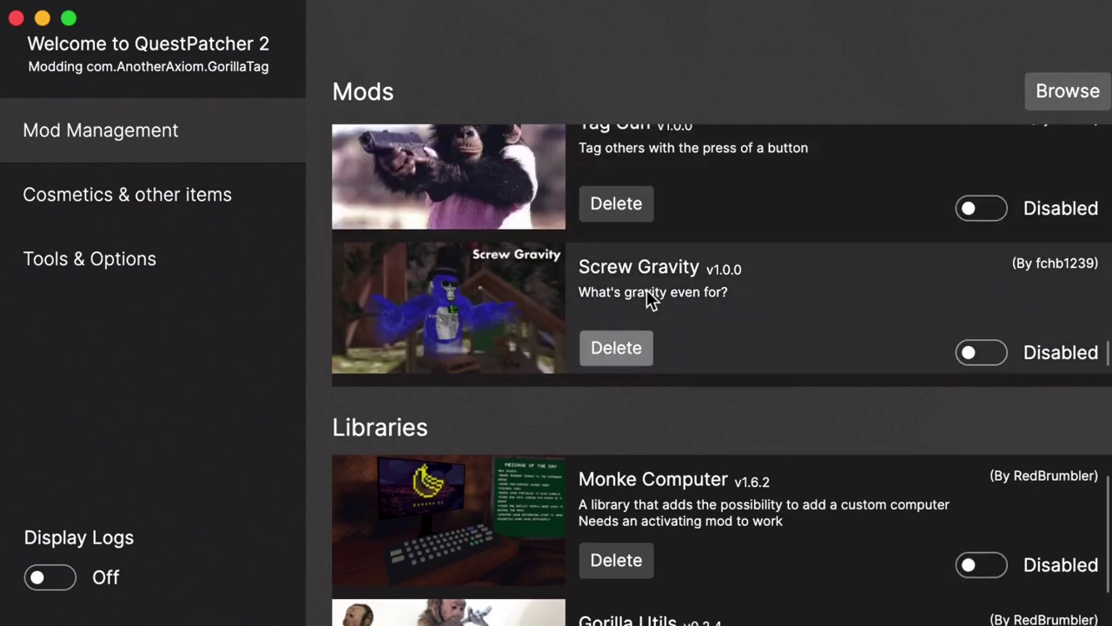
left_click(607, 350)
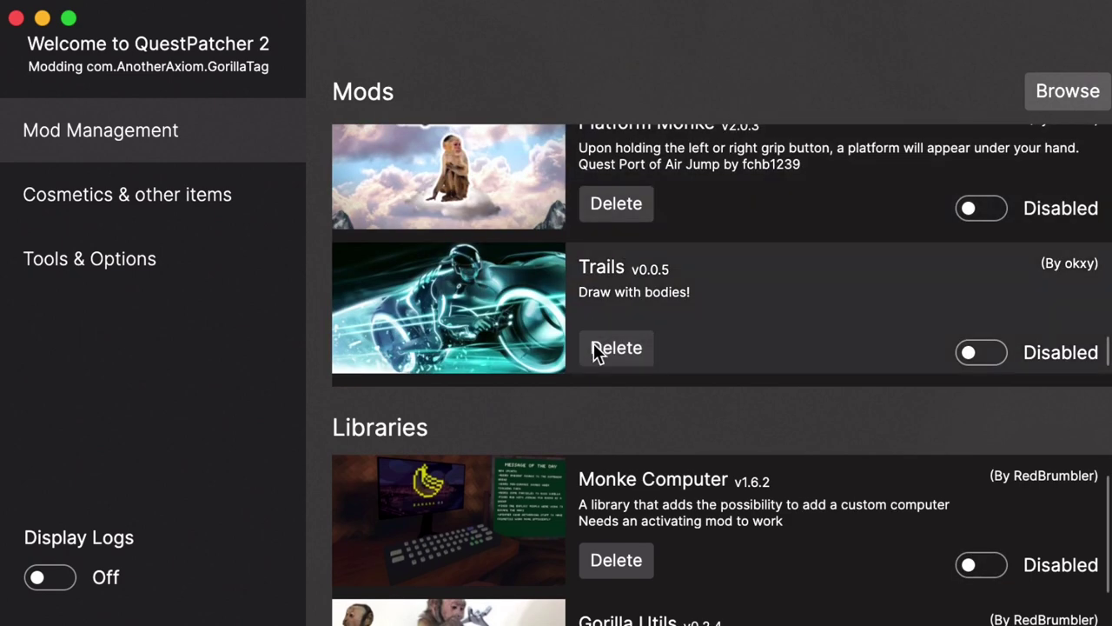
left_click(597, 346)
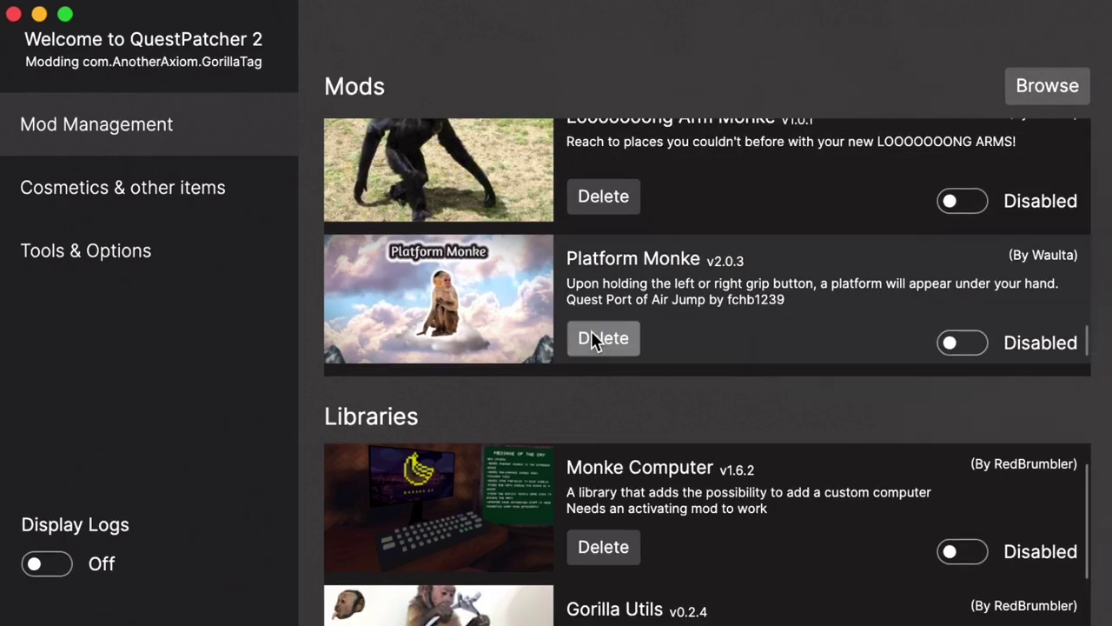
left_click(591, 339)
left_click(586, 348)
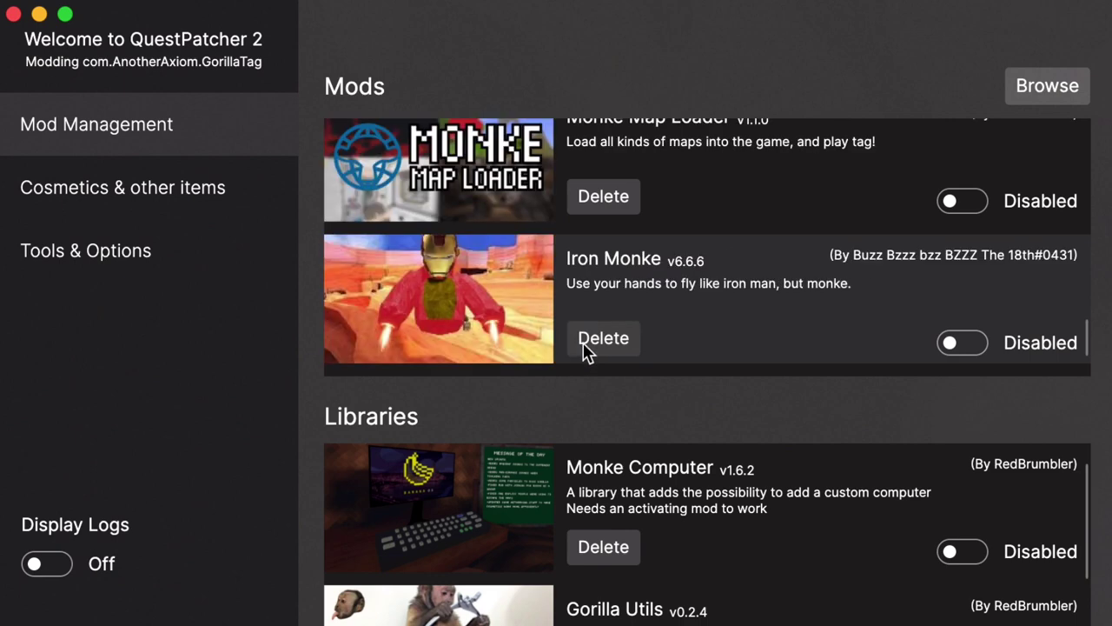
left_click(585, 345)
left_click(583, 341)
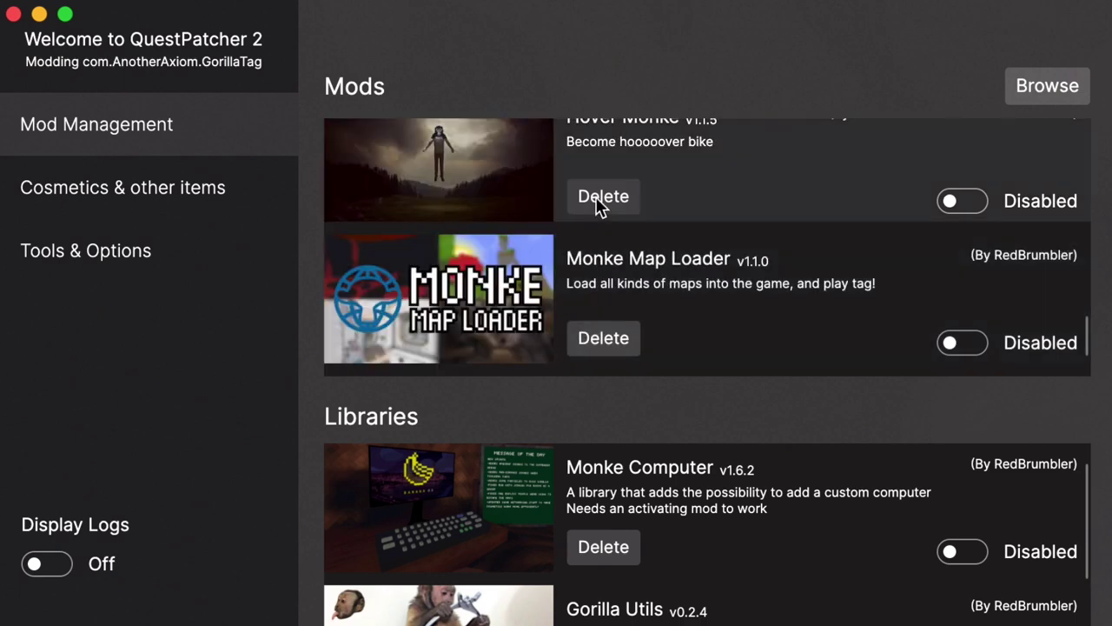
Delete the Hover Monke and Grav Monke mods higher up the list.
scroll(594, 296, "up", 2)
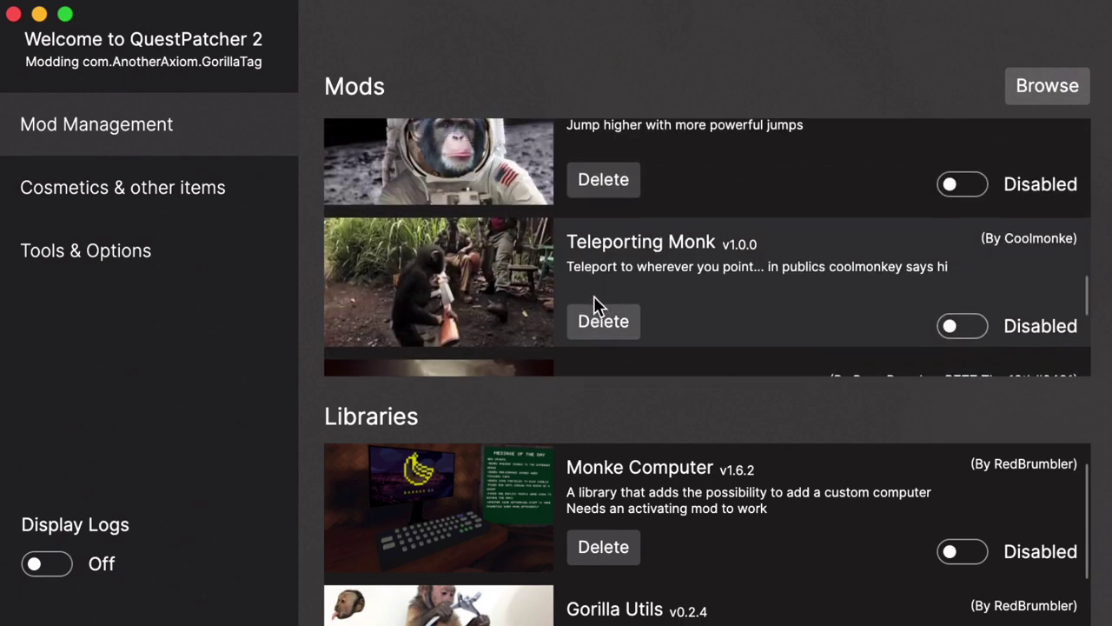
scroll(593, 322, "up", 8)
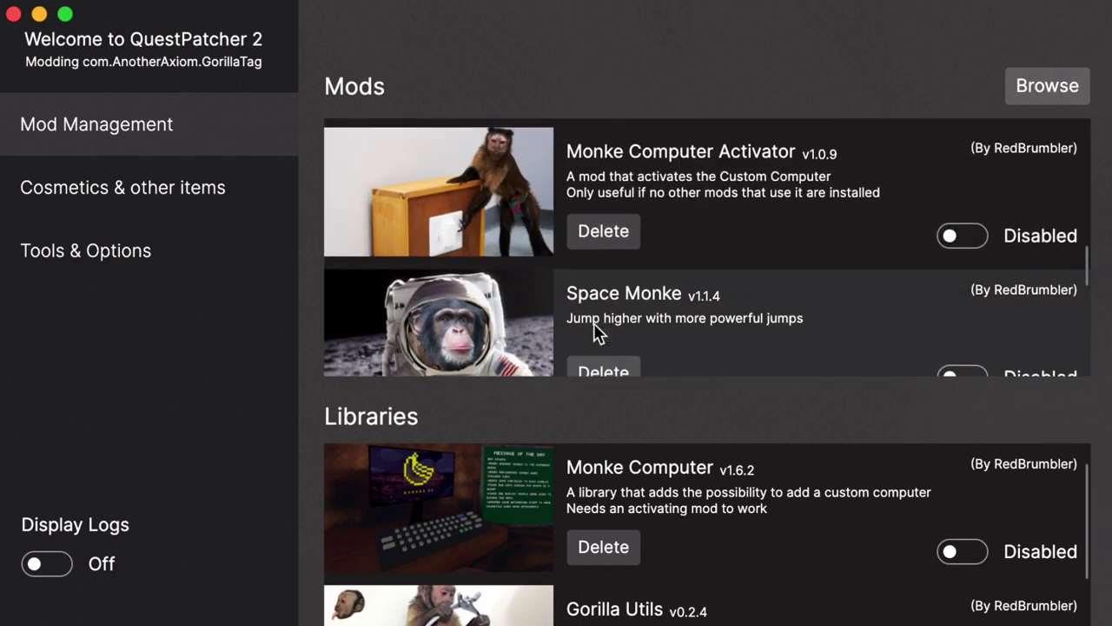
scroll(593, 322, "up", 2)
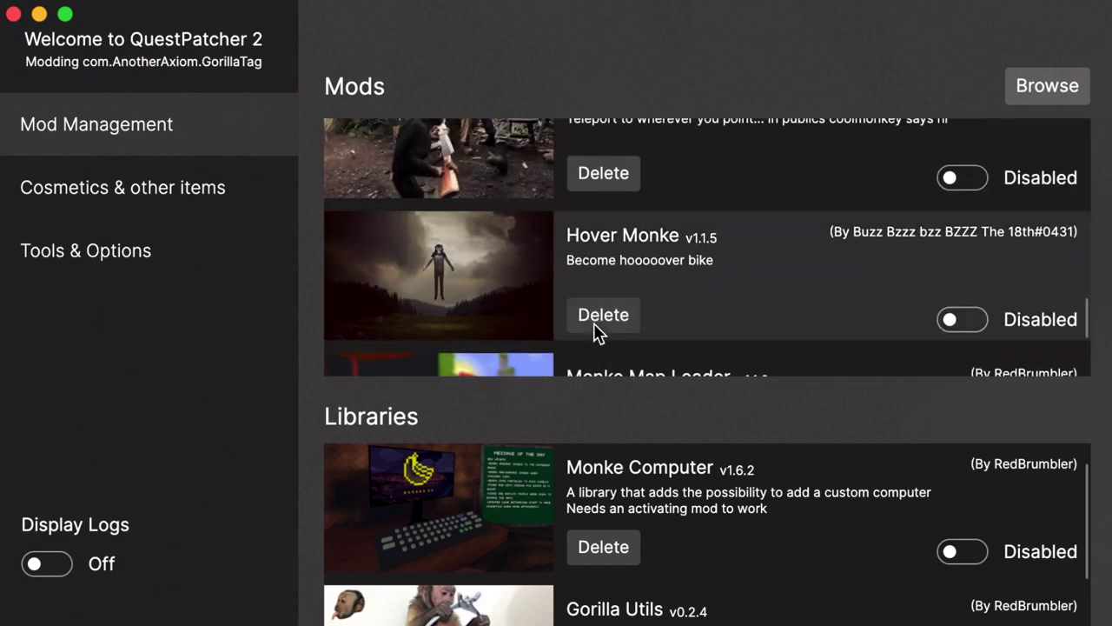
left_click(594, 322)
scroll(632, 186, "up", 6)
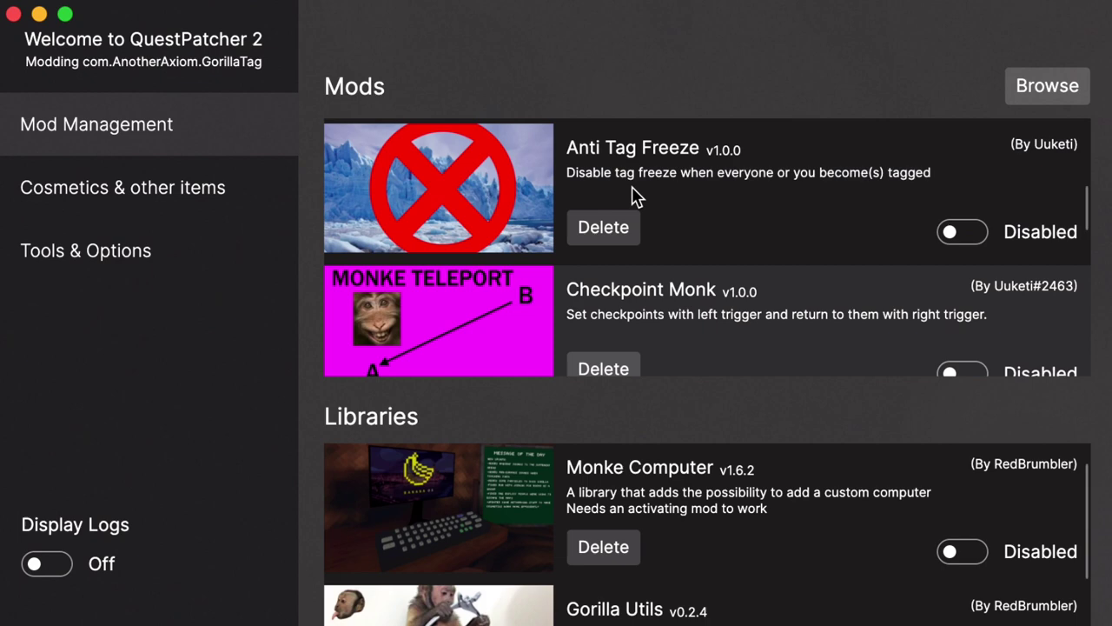
left_click(596, 234)
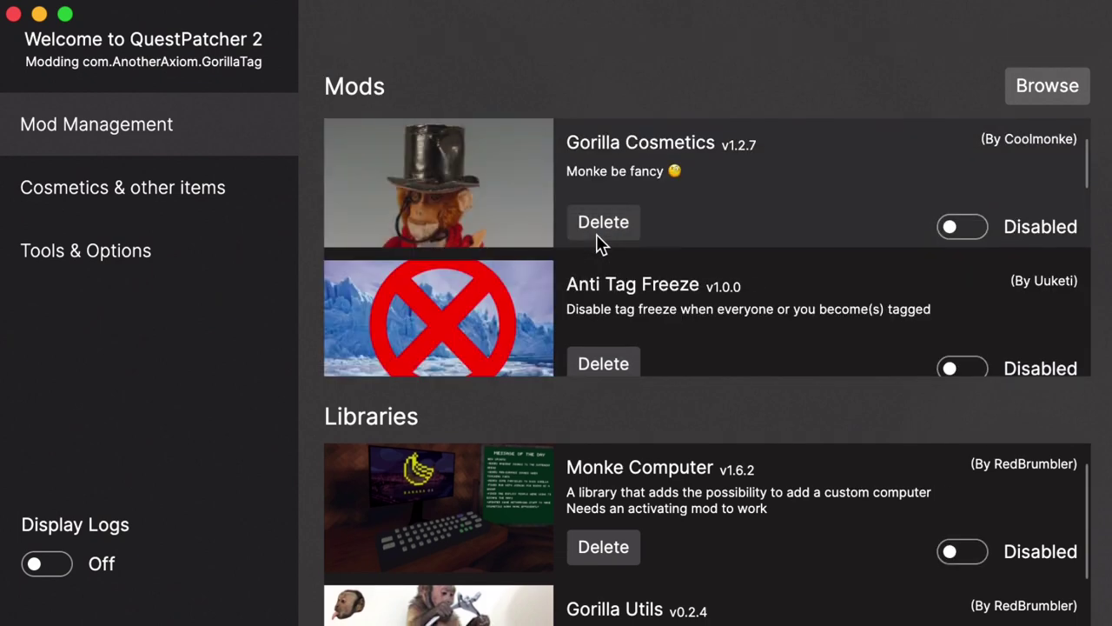
Remove Anti Tag Freeze, Checkpoint Monk, Anti-Tag-Cheat, Monke Computer Activator, Space Monke and Teleporting Monk.
left_click(603, 348)
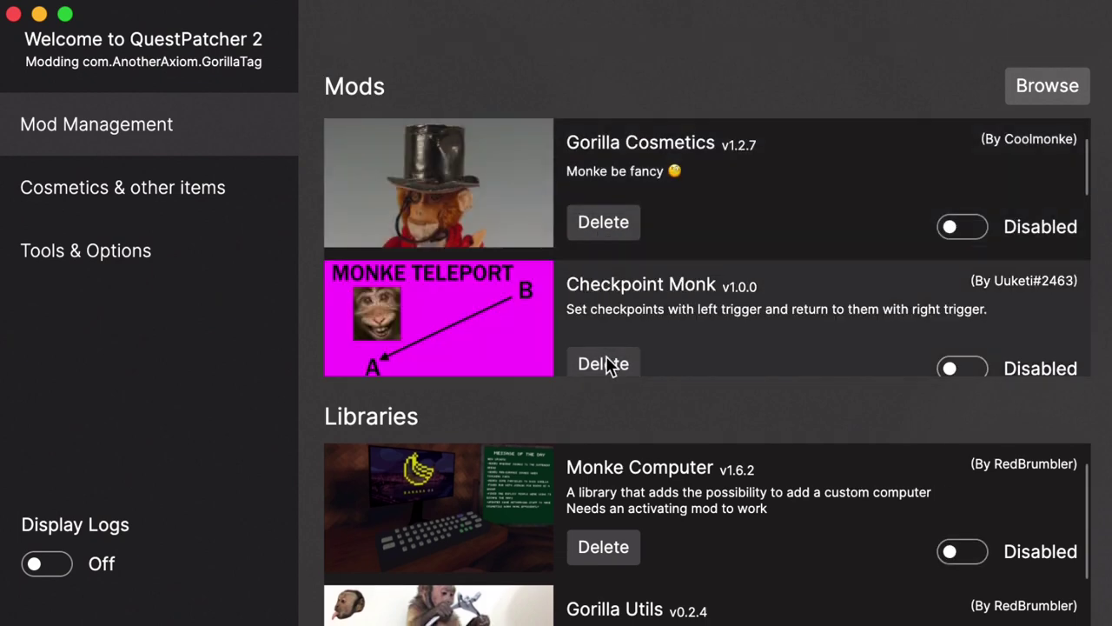
left_click(606, 356)
left_click(609, 364)
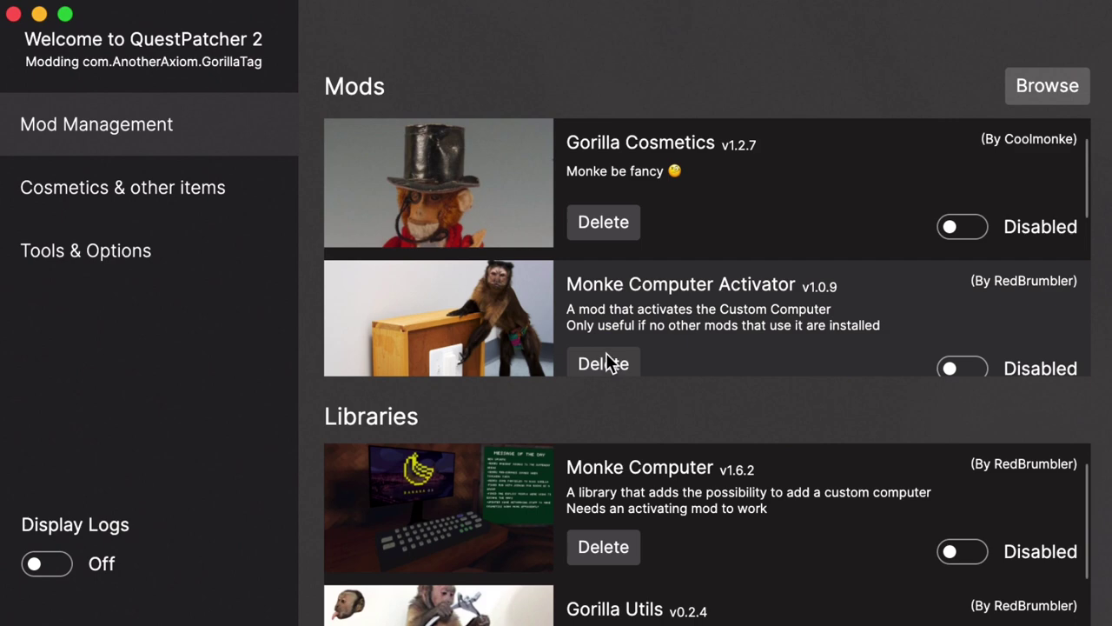
scroll(605, 352, "down", 4)
left_click(620, 154)
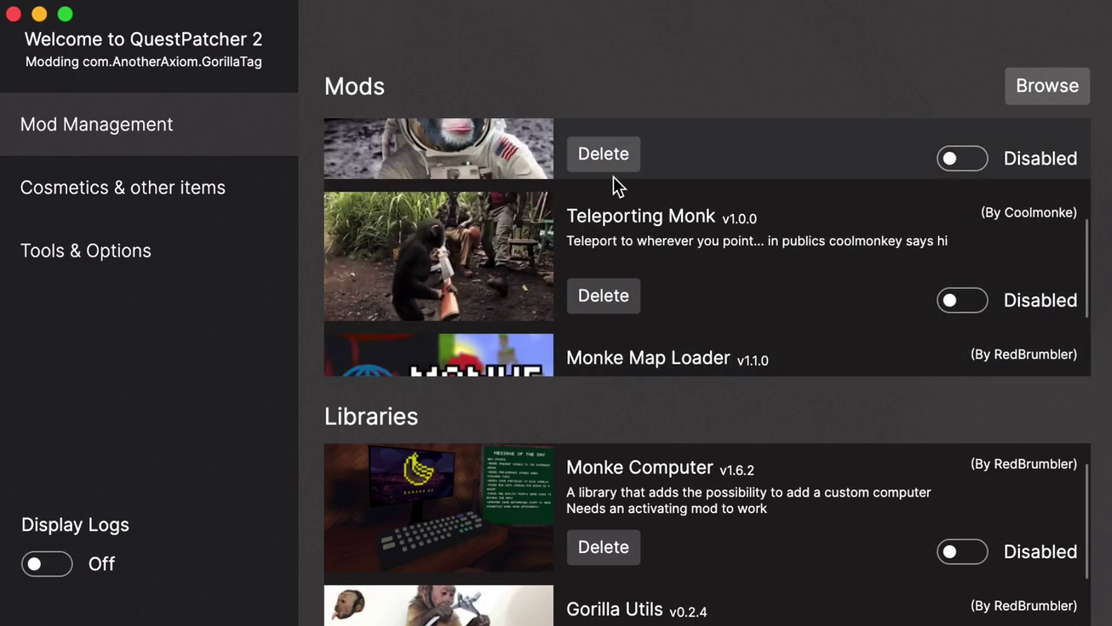
left_click(611, 163)
left_click(606, 197)
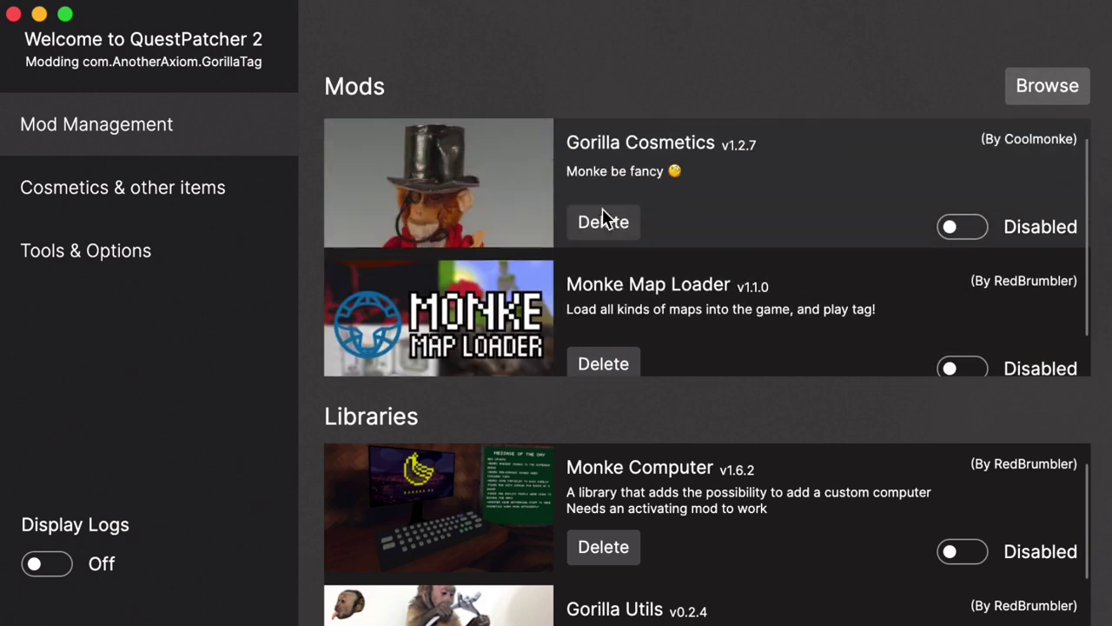
Remove the Monke Computer library until it stays gone, then grab CODEGEN.qmod on the desktop.
scroll(600, 218, "down", 1)
left_click(601, 549)
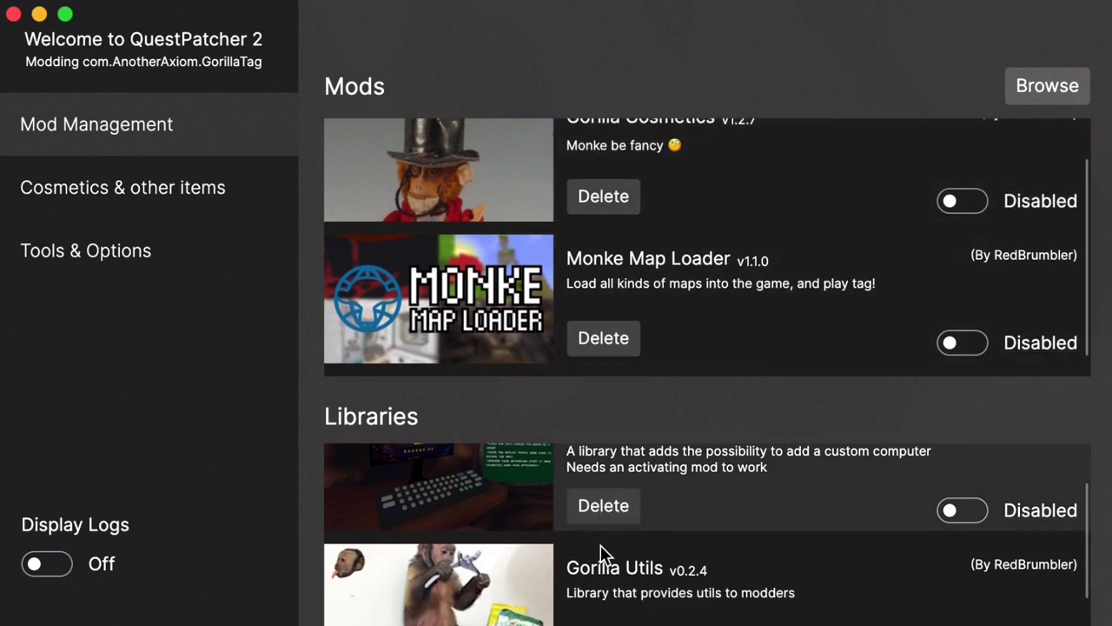
left_click(603, 549)
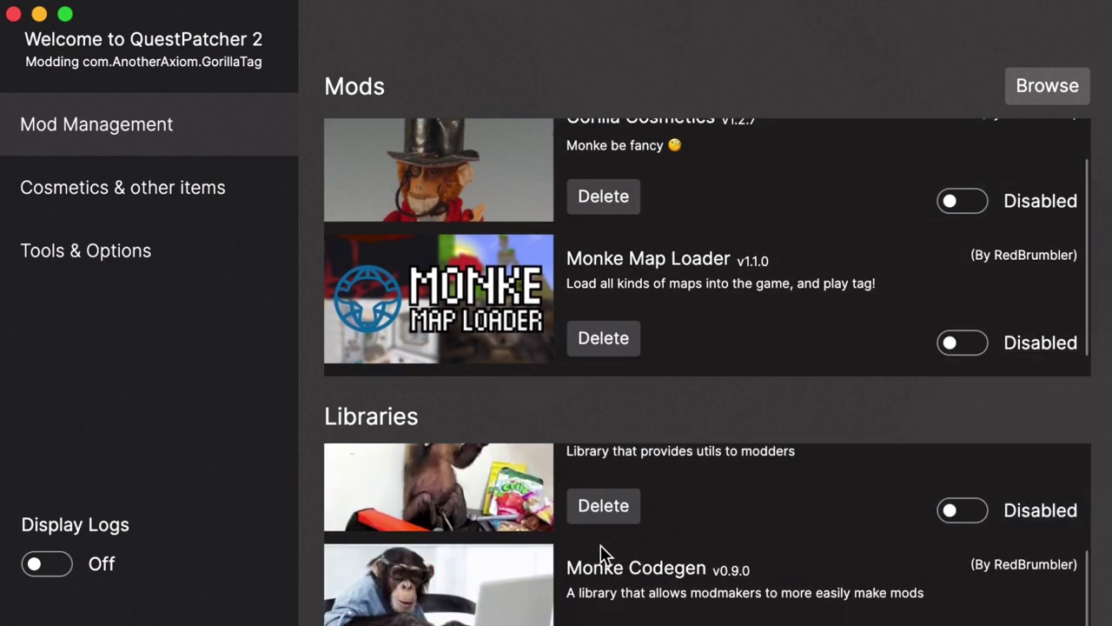
left_click(603, 547)
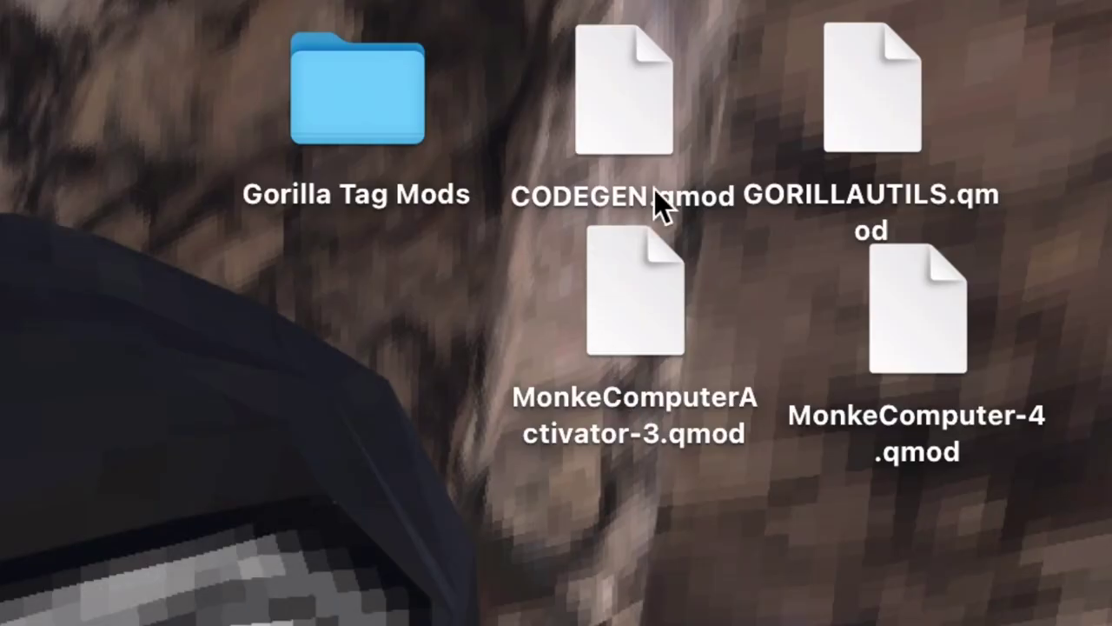
left_click_drag(621, 87, 627, 124)
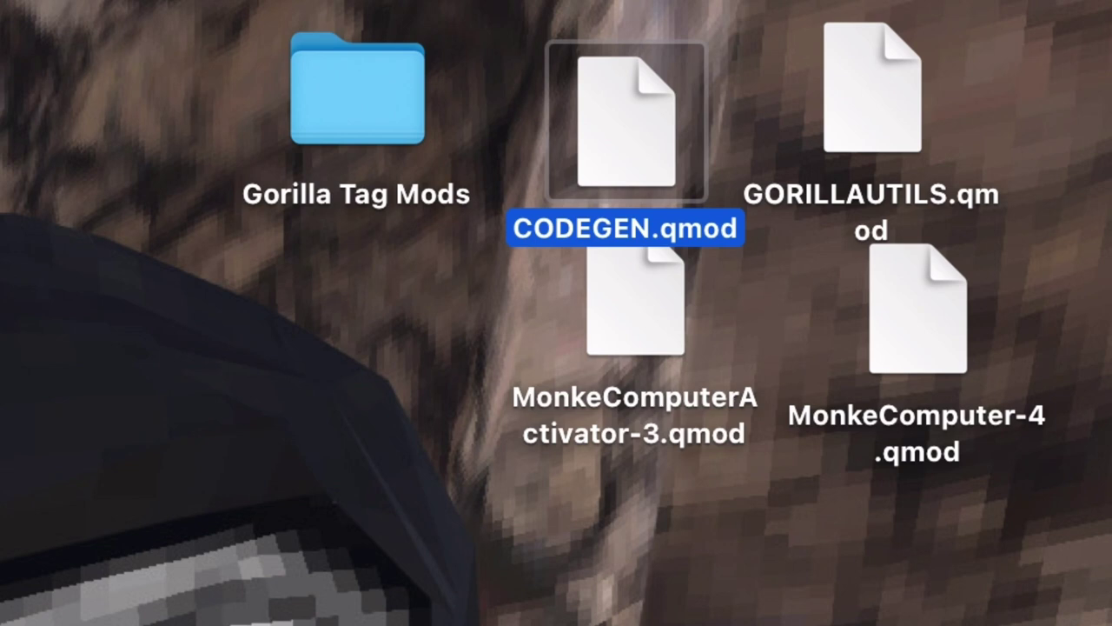
left_click(572, 510)
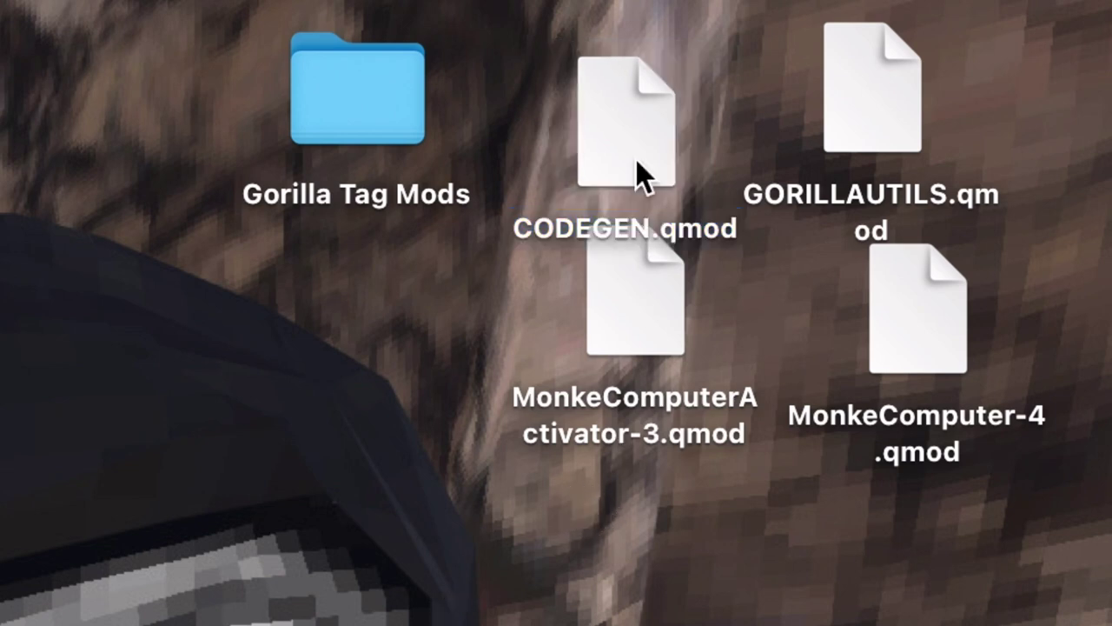
left_click_drag(523, 103, 954, 486)
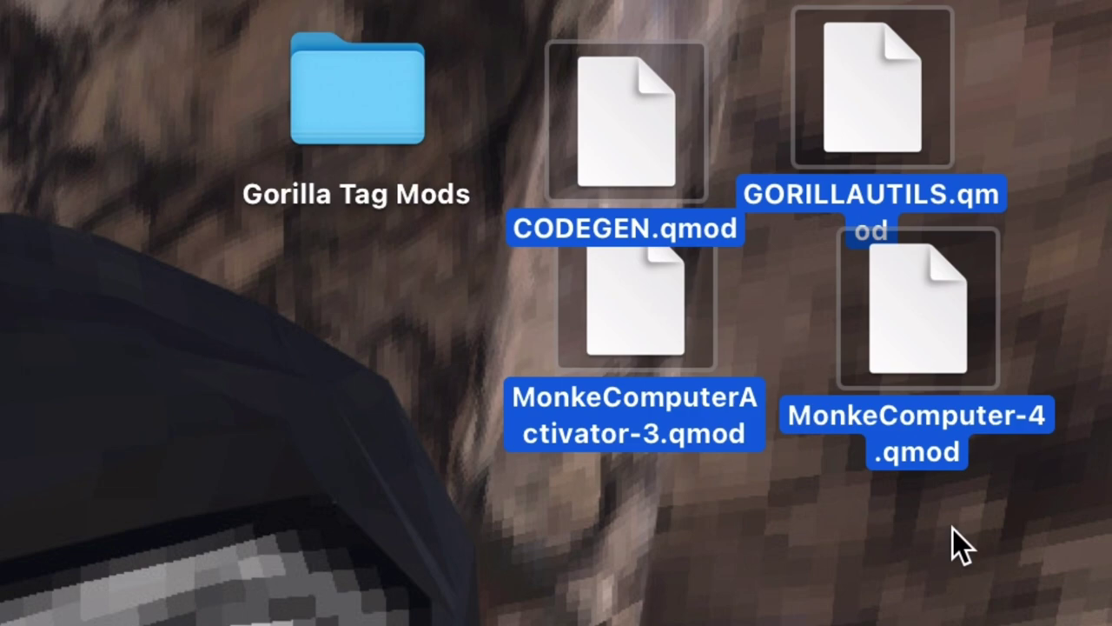
left_click(952, 530)
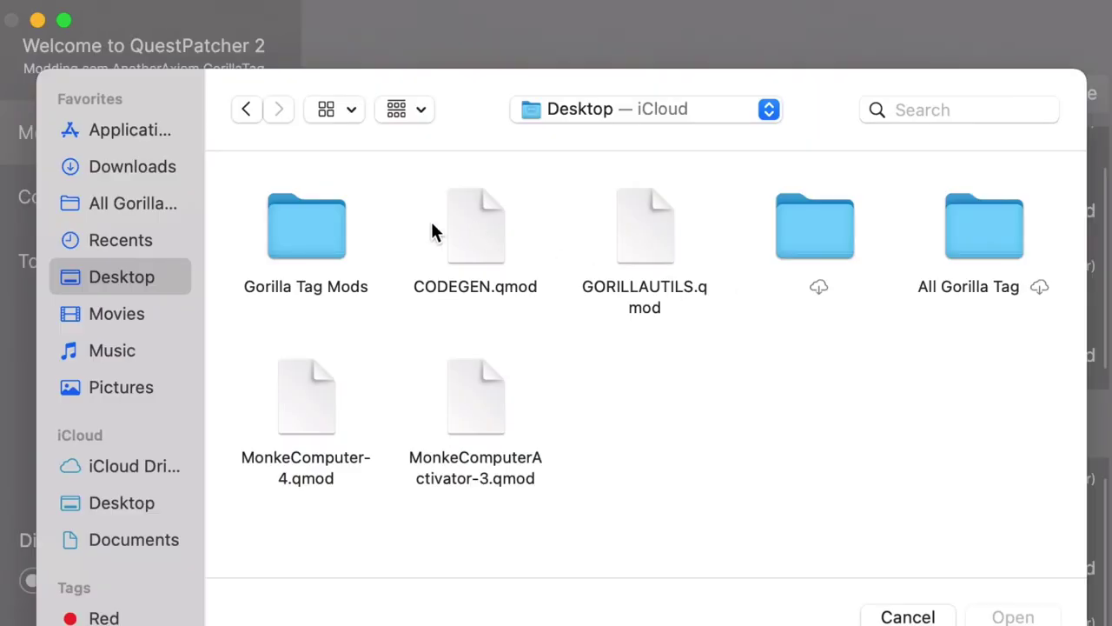
Install CODEGEN, GORILLAUTILS, MonkeComputer-4 and MonkeComputerActivator-3 .qmod files from the desktop.
left_click(450, 227)
left_click(629, 245, "super")
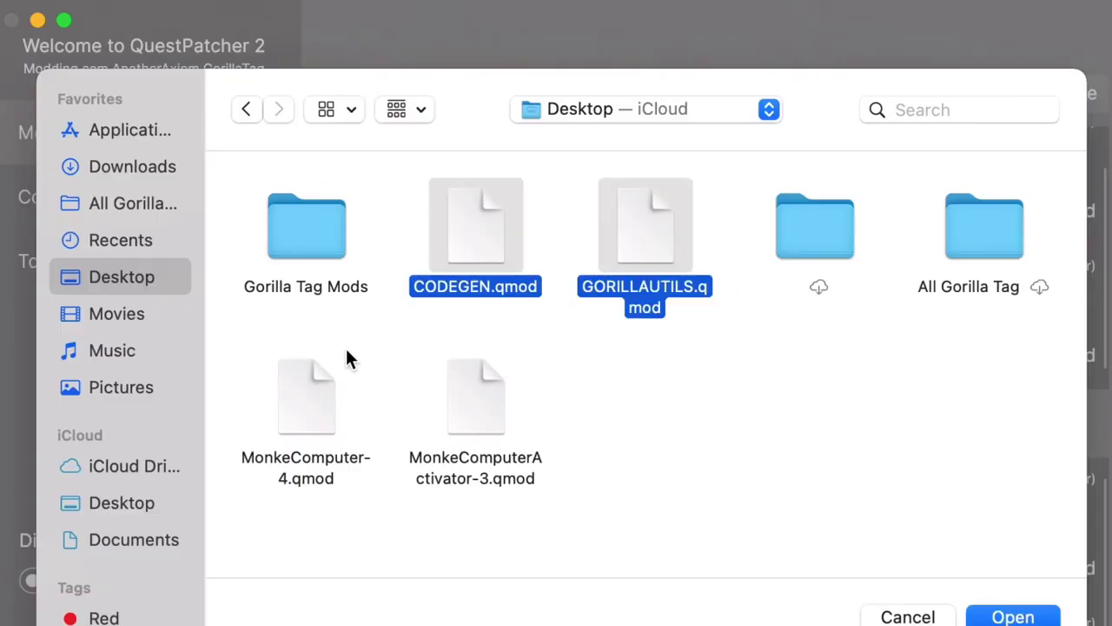
left_click(309, 391, "super")
left_click(492, 407, "super")
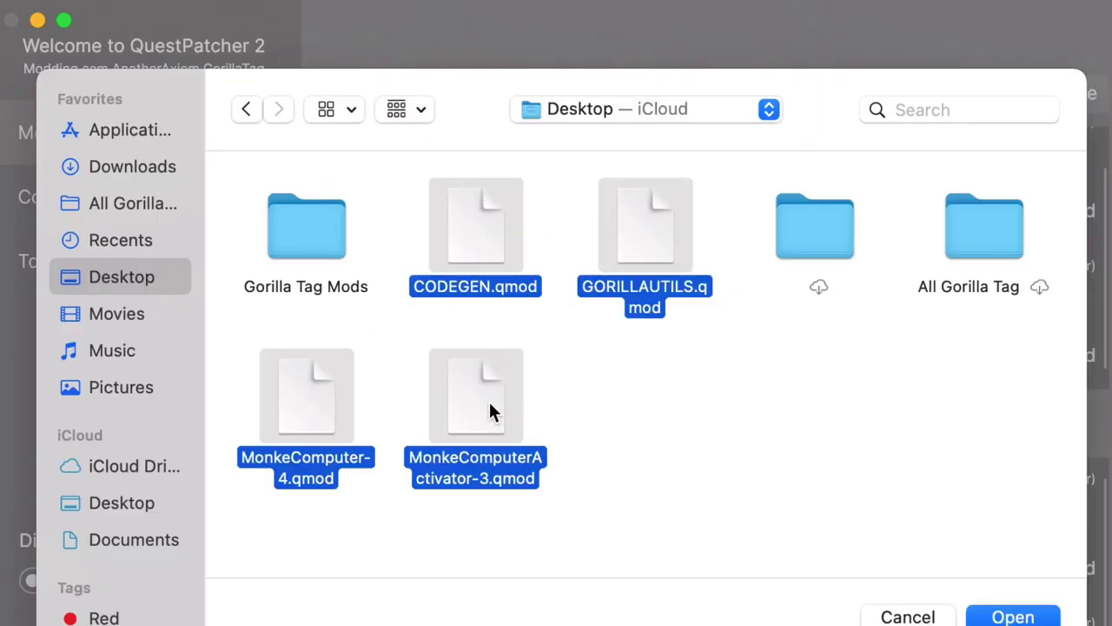
left_click(1034, 616)
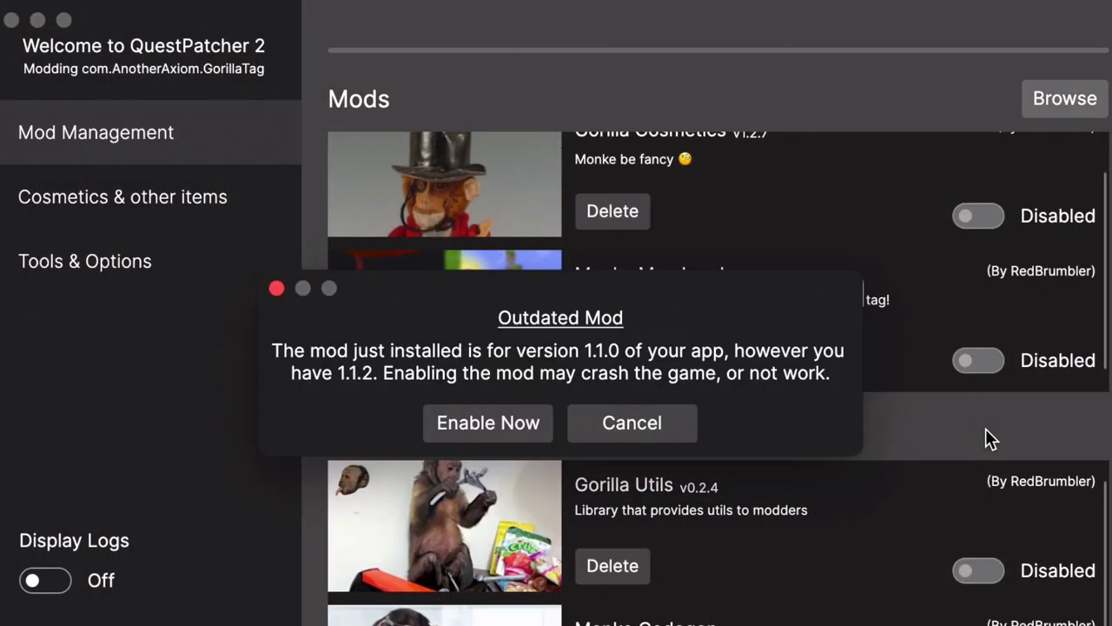
Enable all four outdated mods anyway and check them in the mods list.
left_click(504, 424)
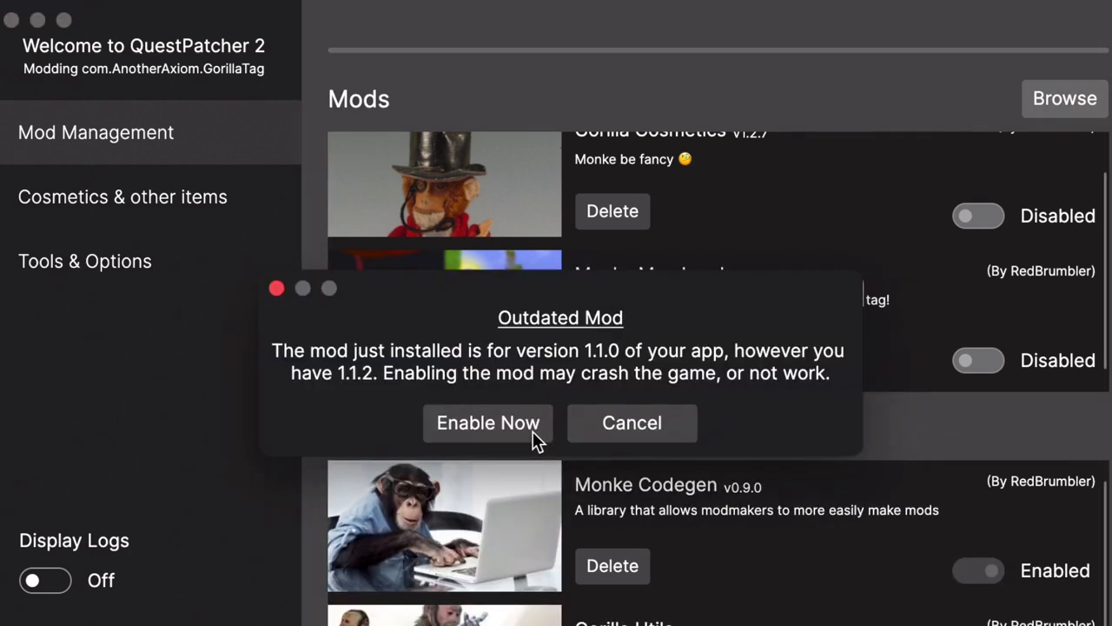
left_click(532, 431)
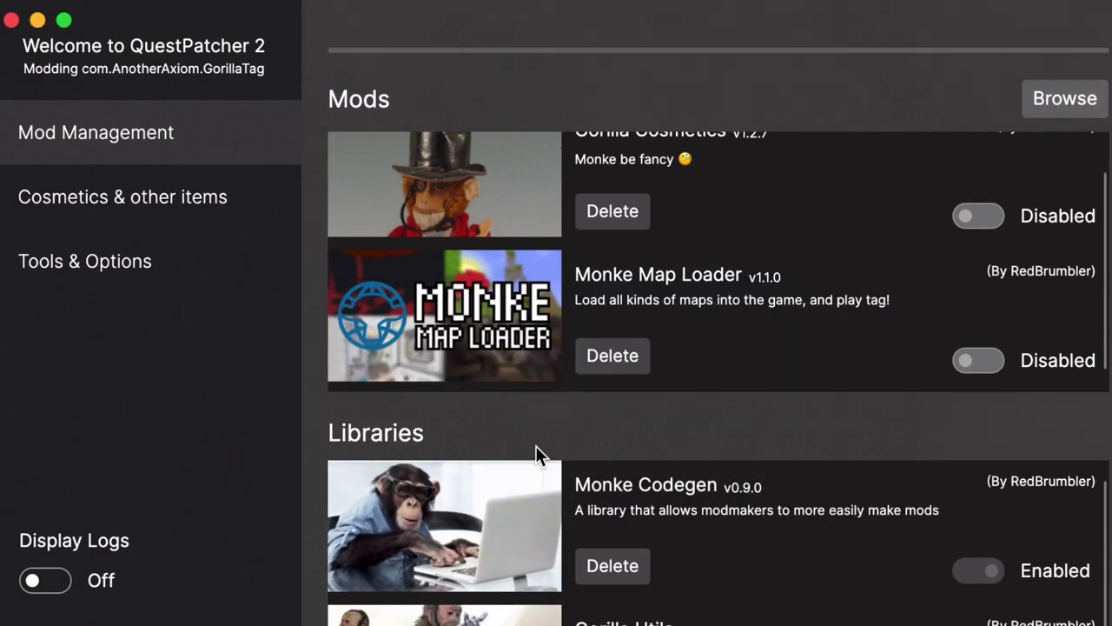
left_click(524, 434)
left_click(528, 430)
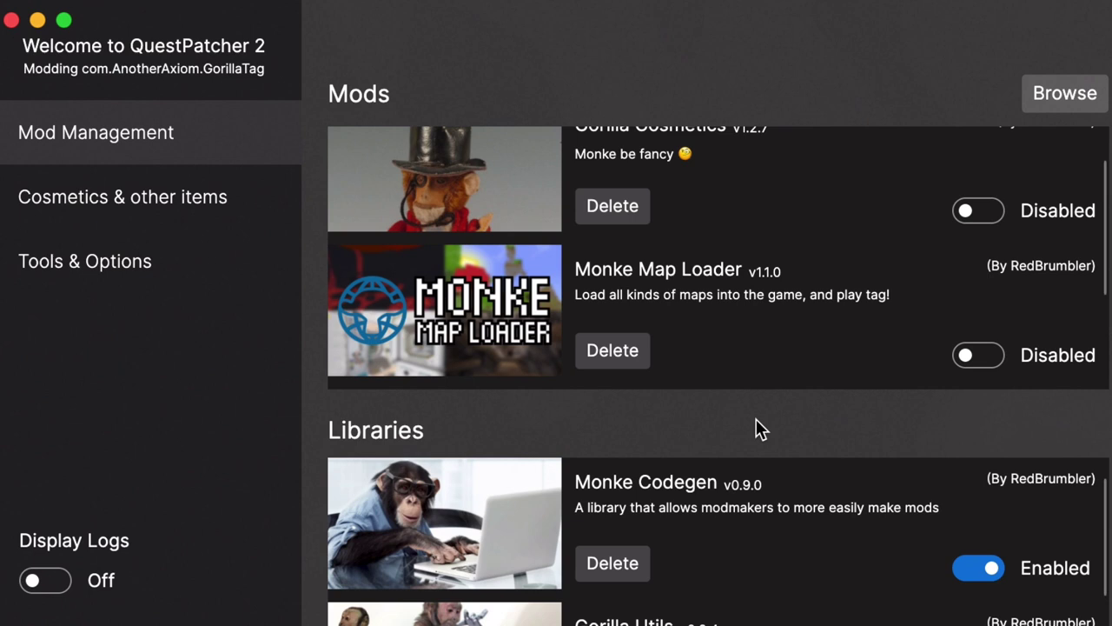
scroll(736, 609, "down", 4)
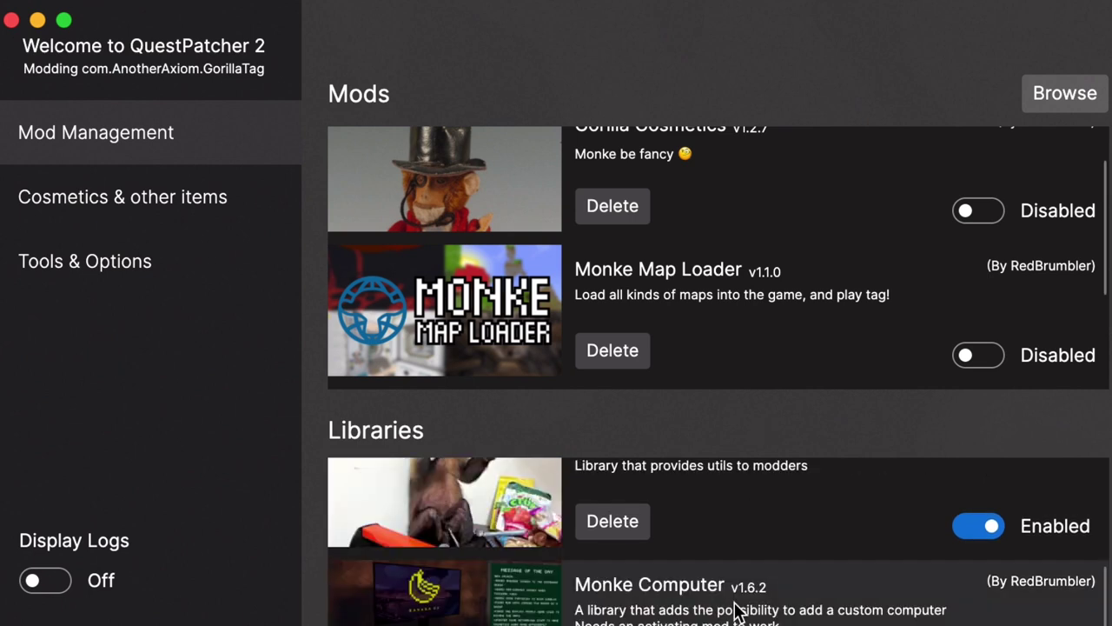
scroll(737, 609, "up", 4)
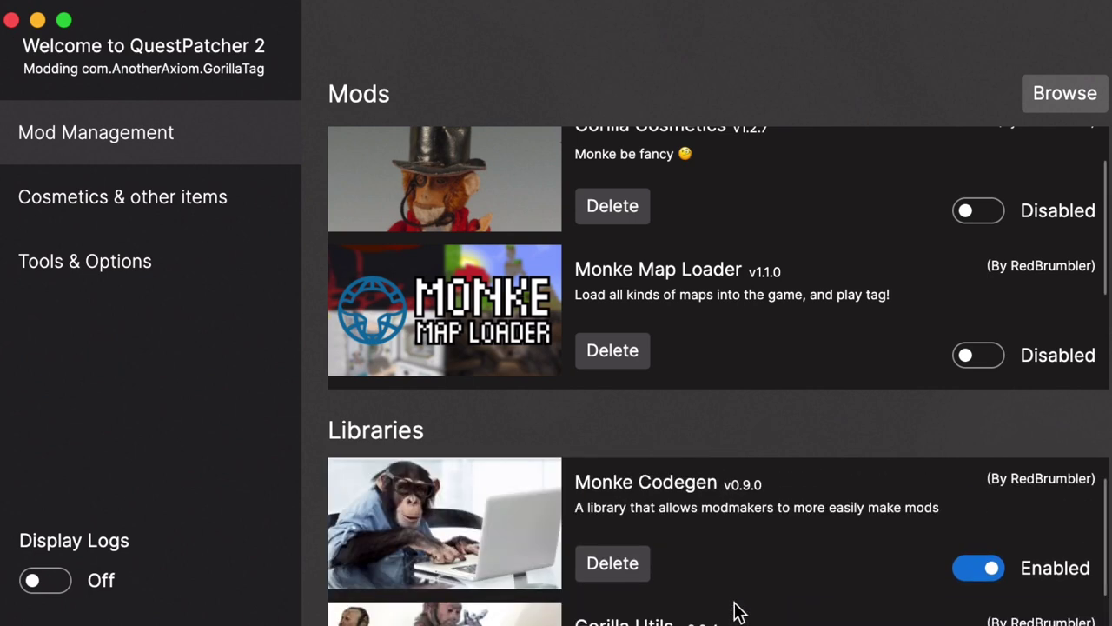
scroll(801, 363, "up", 1)
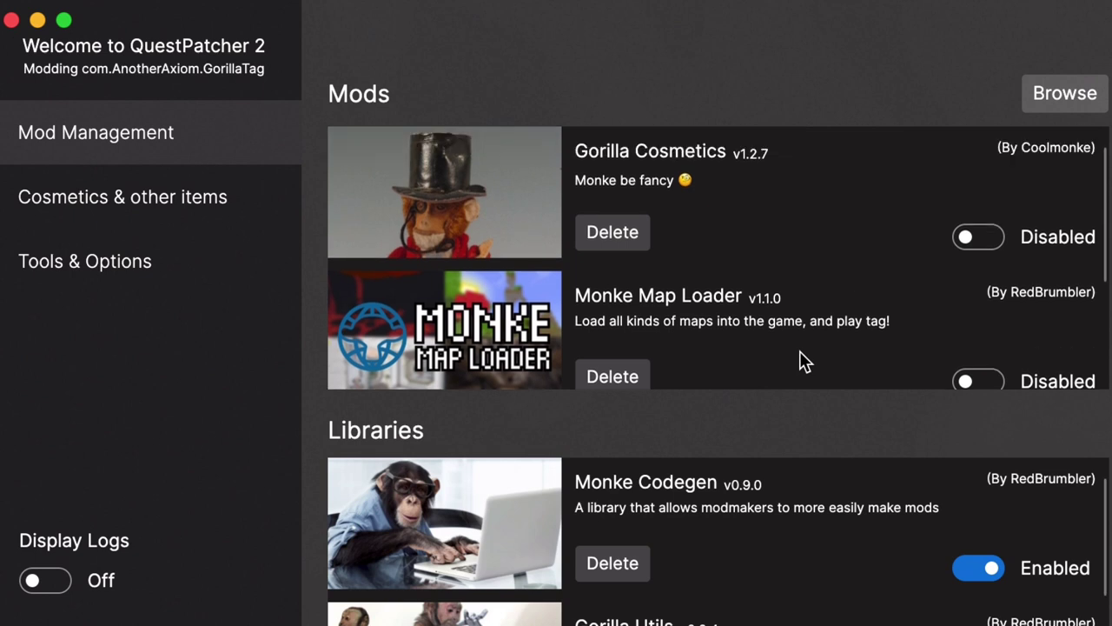
scroll(802, 362, "down", 2)
scroll(802, 361, "down", 2)
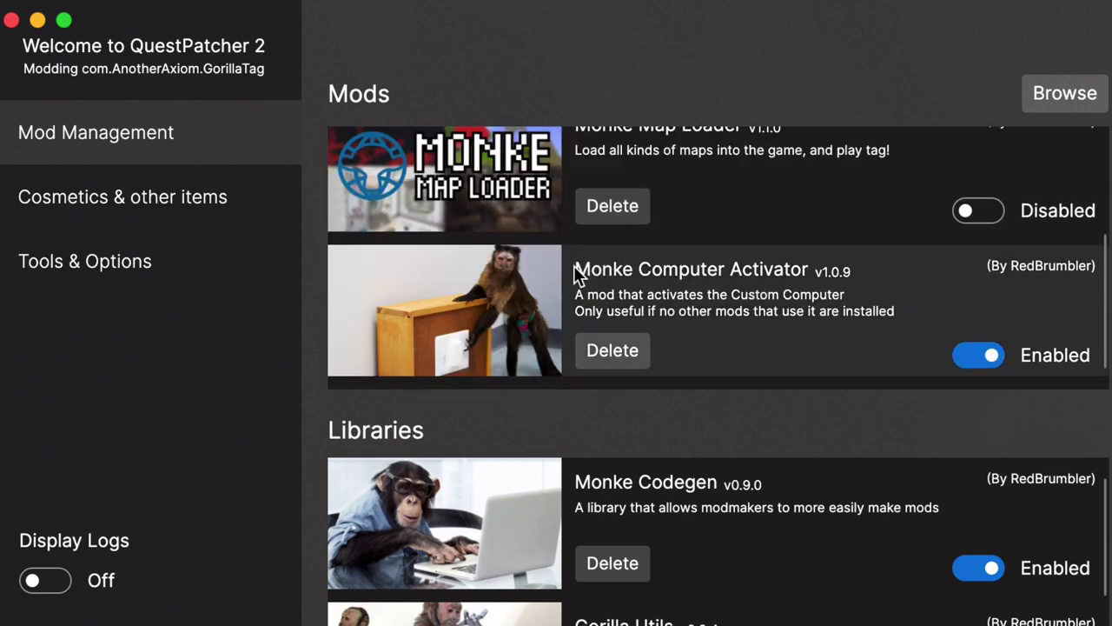
scroll(847, 521, "down", 1)
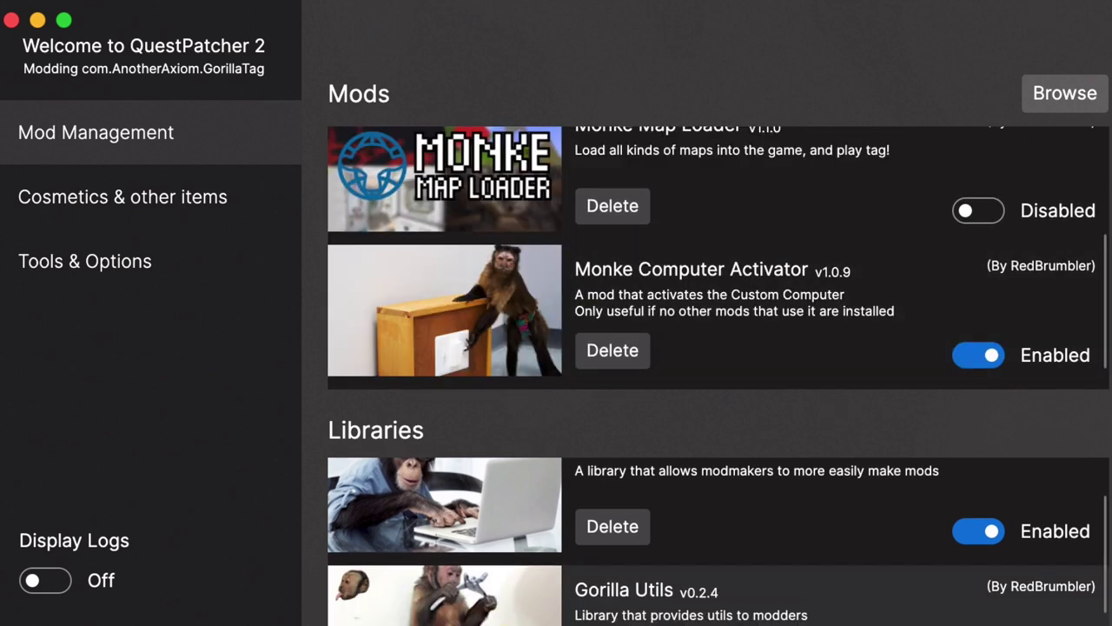
scroll(782, 557, "down", 4)
scroll(797, 589, "up", 2)
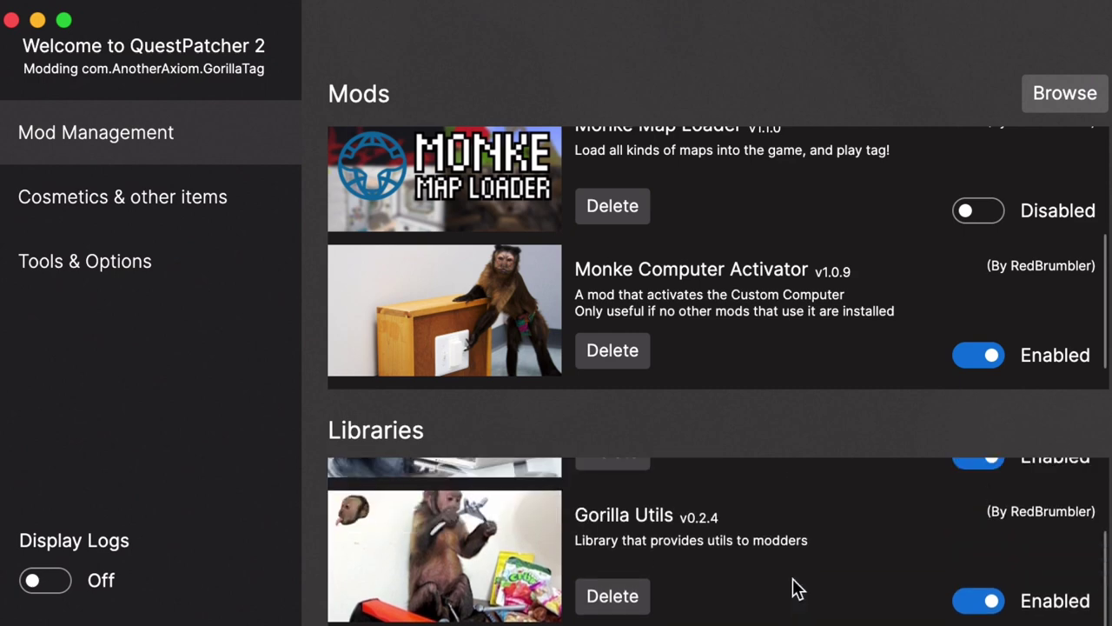
scroll(797, 589, "up", 1)
scroll(679, 567, "up", 1)
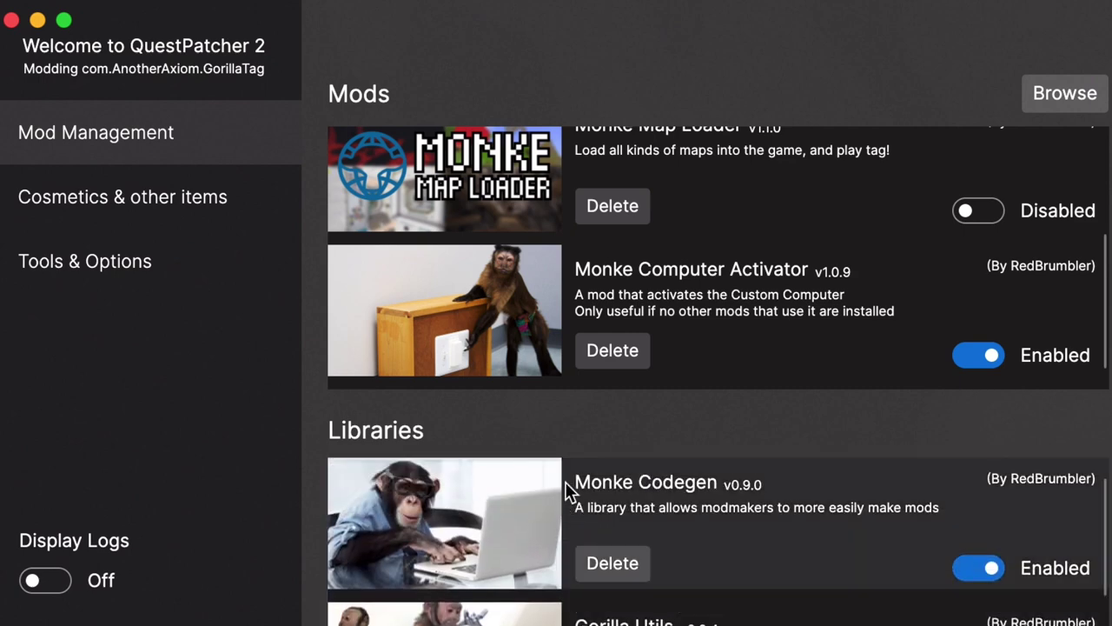
scroll(806, 252, "up", 4)
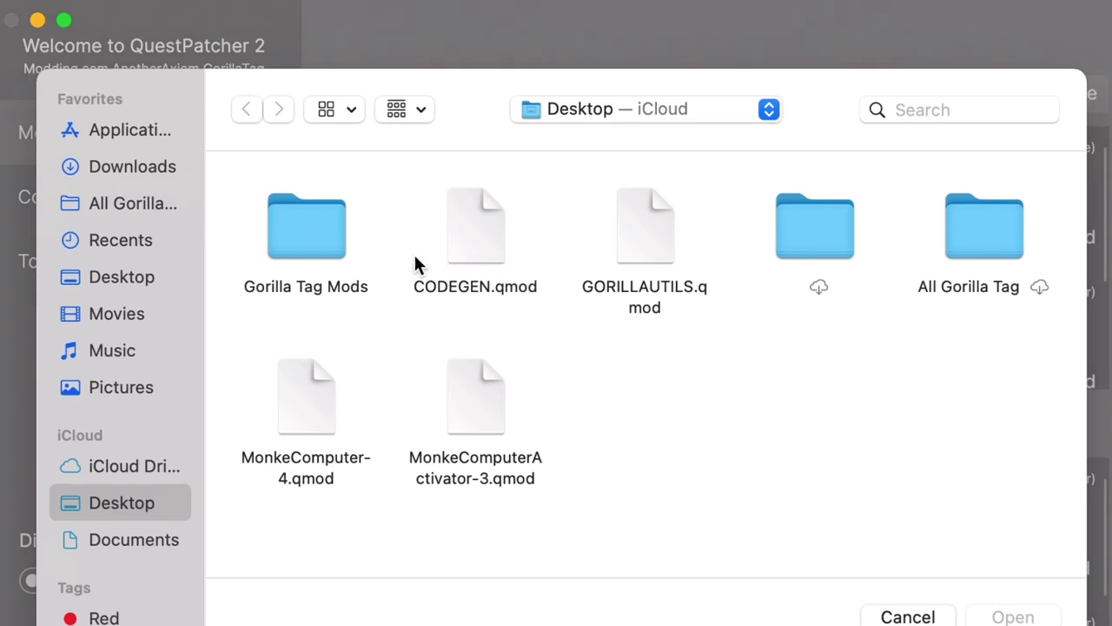
Open the Gorilla Tag Mods folder and select the top row plus GravMonke, MonkeTrail and magikmonki.
left_click(316, 230)
double_click(317, 230)
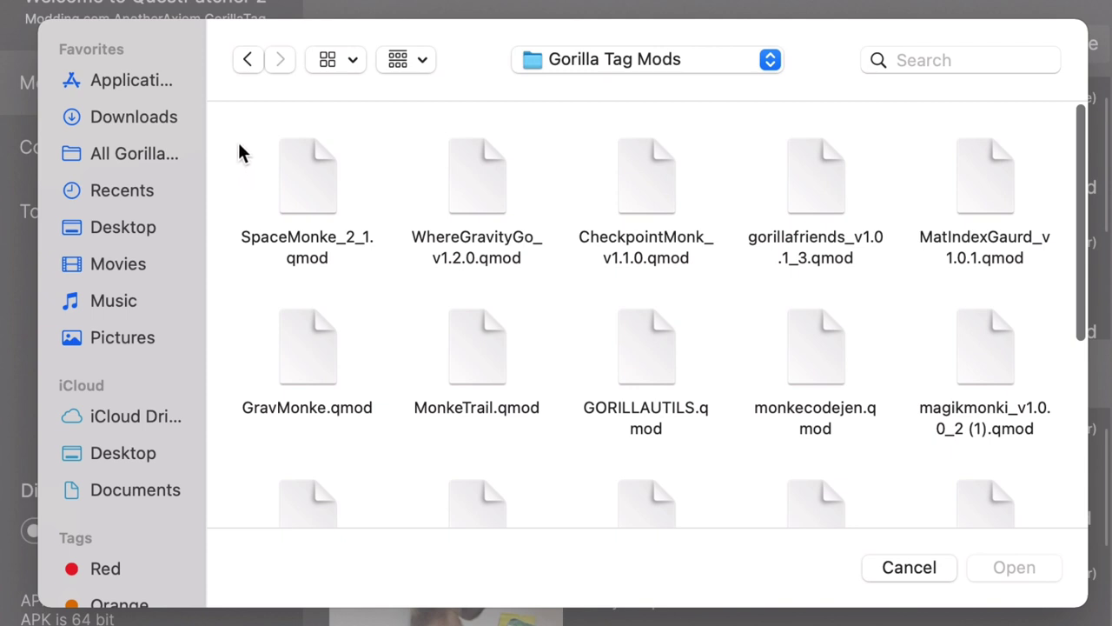
left_click(646, 363)
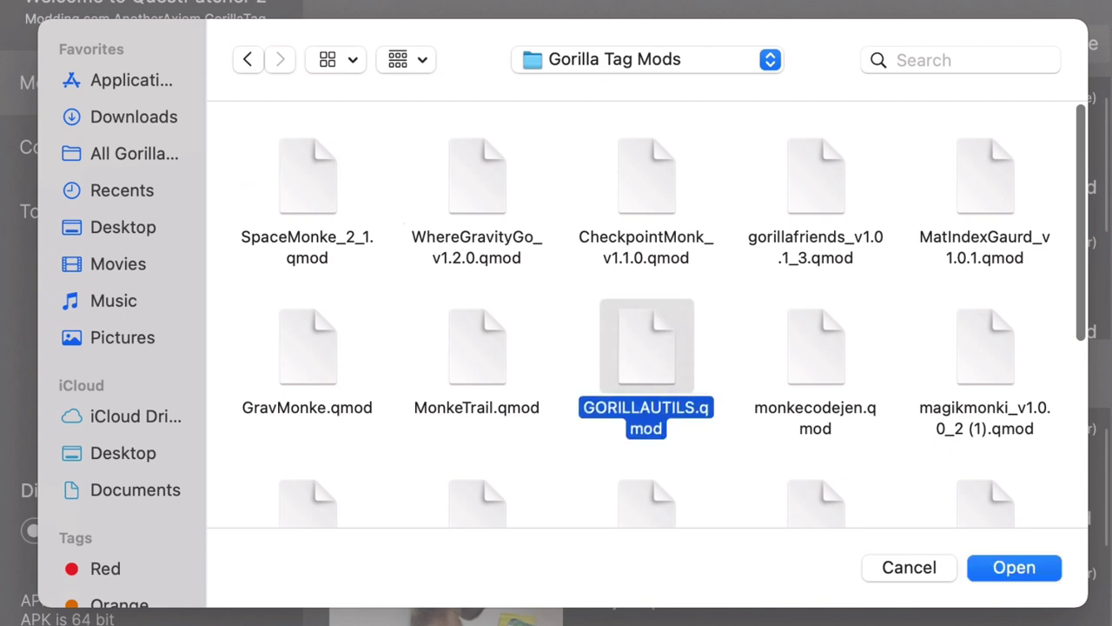
left_click(556, 355)
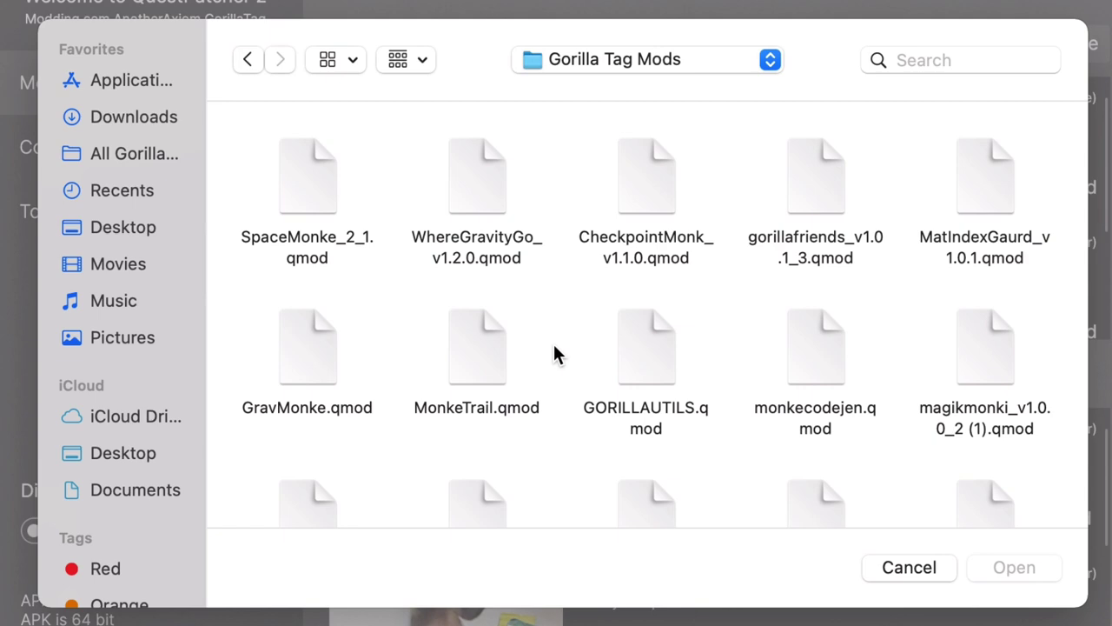
left_click_drag(231, 143, 965, 213)
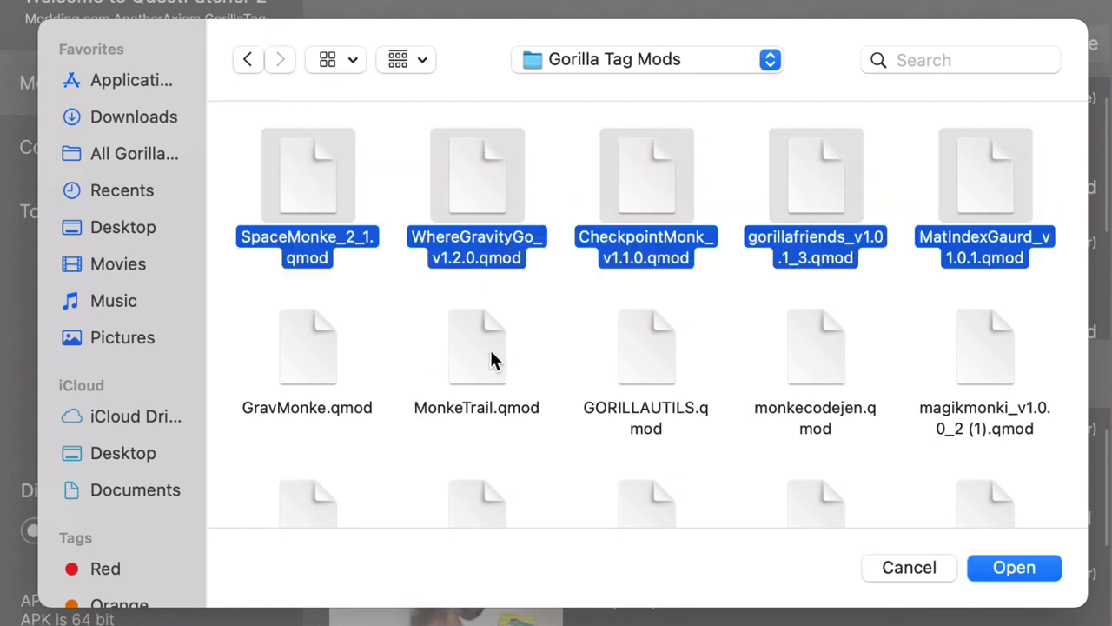
left_click(490, 360, "shift")
left_click(913, 358, "super")
Add LongArmMonke, PlatformMonke, TagGun and screwgravity to the file selection.
scroll(869, 348, "down", 2)
left_click_drag(984, 148, 241, 315)
left_click(347, 347, "super")
left_click(300, 497, "super")
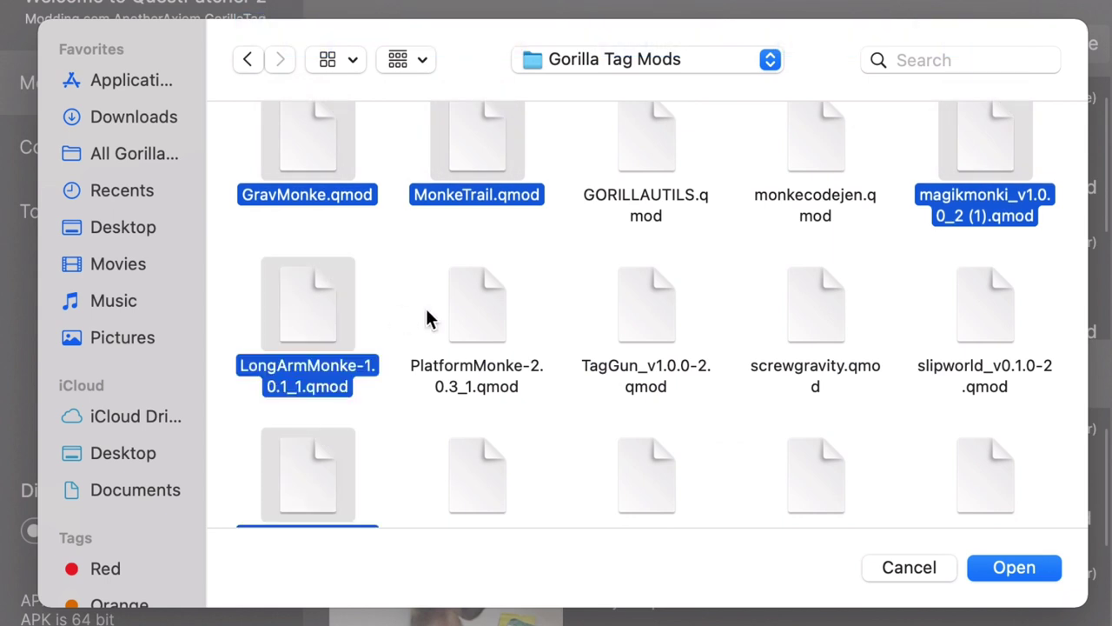
left_click(462, 311, "super")
scroll(463, 310, "down", 2)
left_click(460, 315, "super")
left_click(645, 321, "super")
Add slipworld, GorillaCosmetics, goodbyemoonmonke, AntiTagCheat, SpaceMonke, hovermonke and ironmonke, then import the batch.
left_click(645, 174, "super")
left_click(817, 148, "super")
left_click(985, 148, "super")
left_click(829, 317, "super")
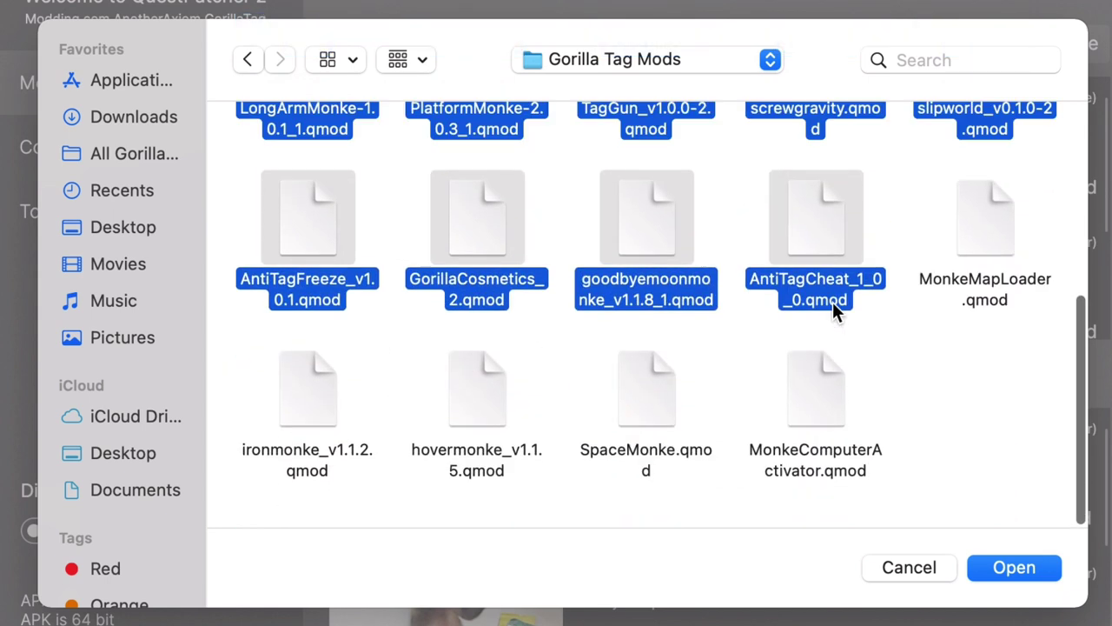
left_click(646, 404, "super")
left_click(485, 413, "super")
left_click(307, 409, "super")
left_click(1007, 564)
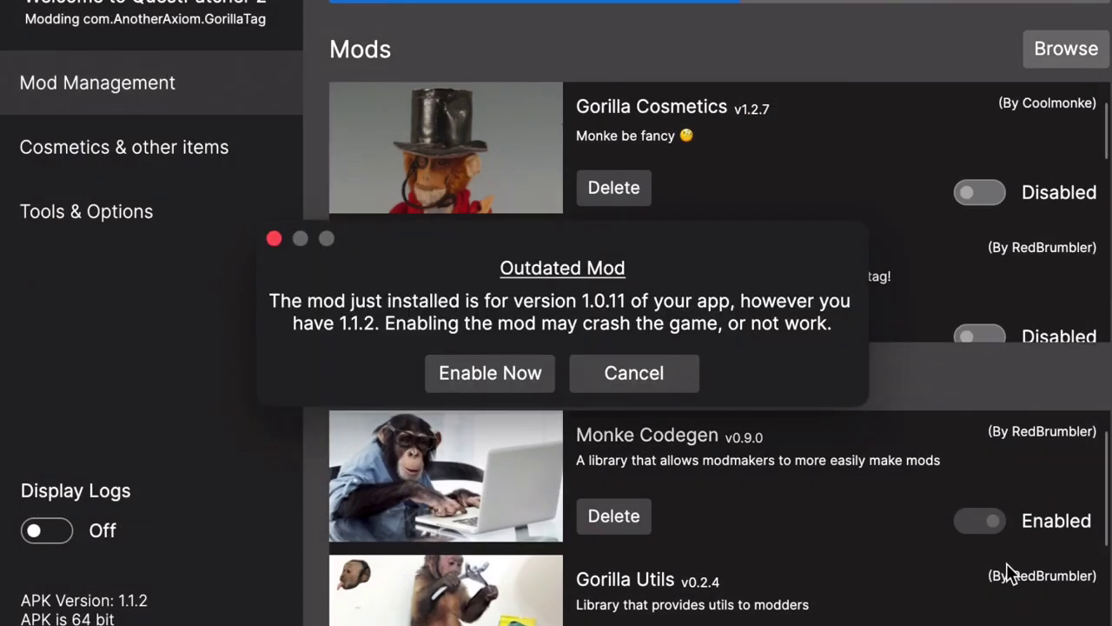
Choose Enable Now on every successive Outdated Mod warning, including the 1.1.0 and 1.0.11 mods.
left_click(516, 379)
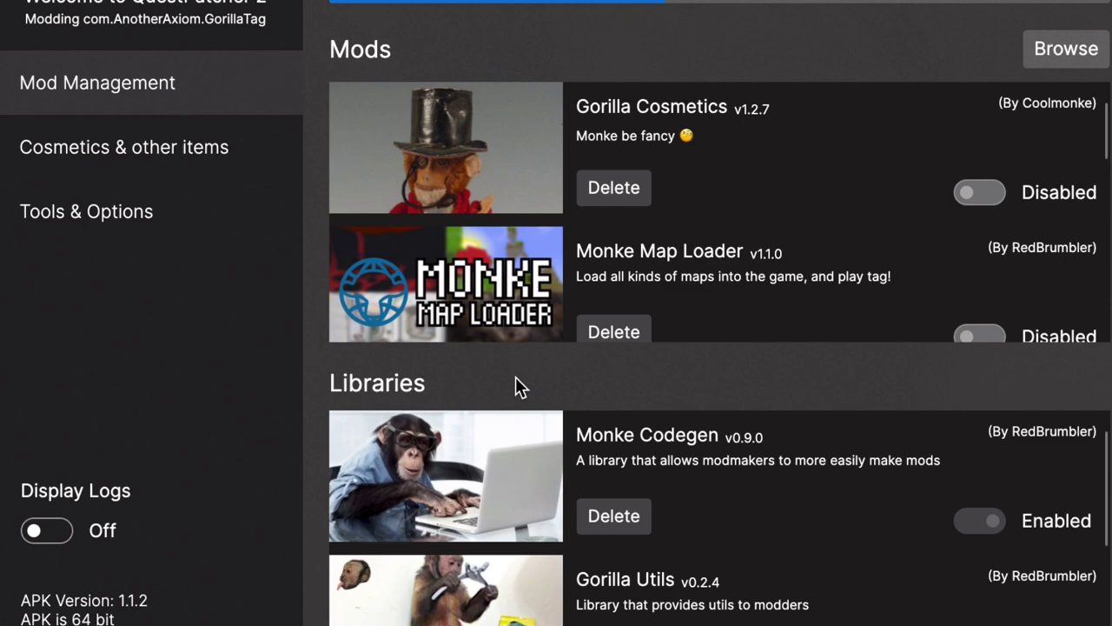
left_click(516, 380)
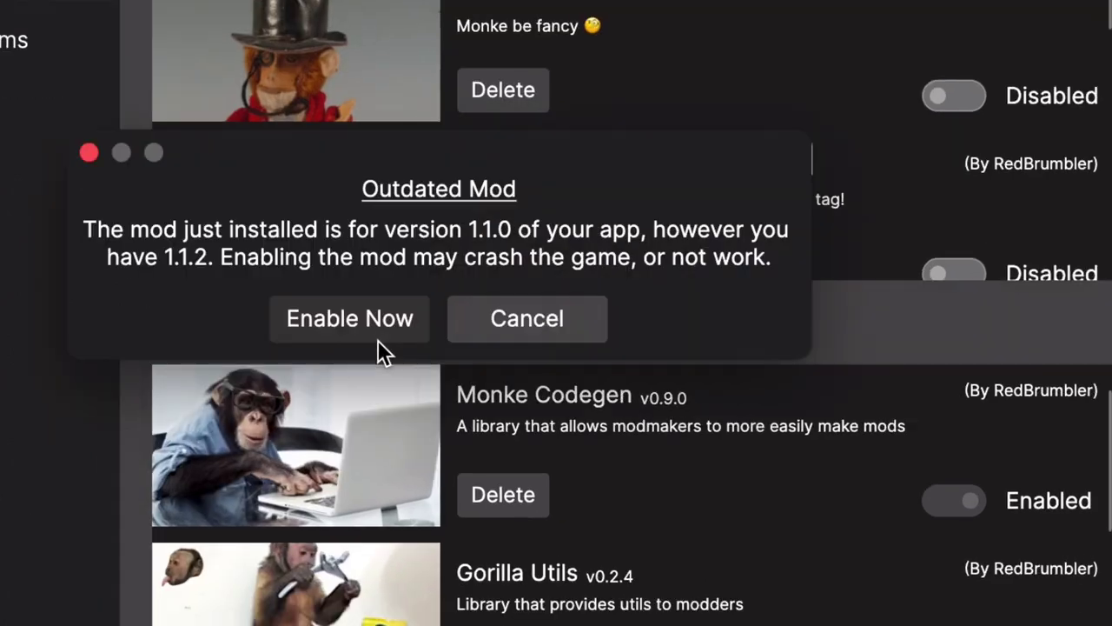
left_click(516, 380)
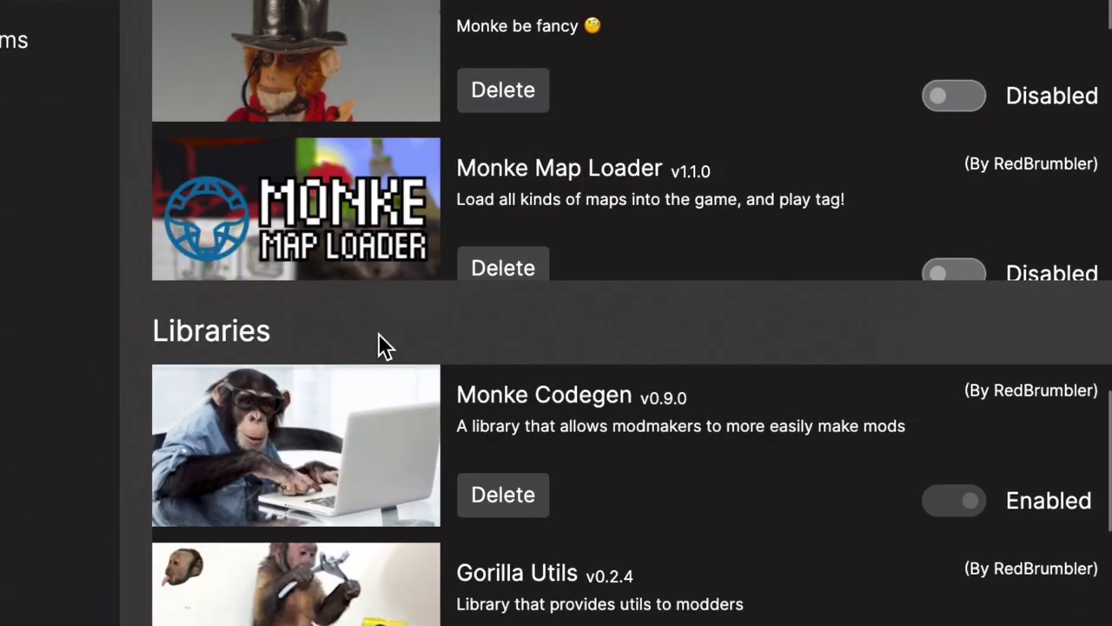
left_click(379, 334)
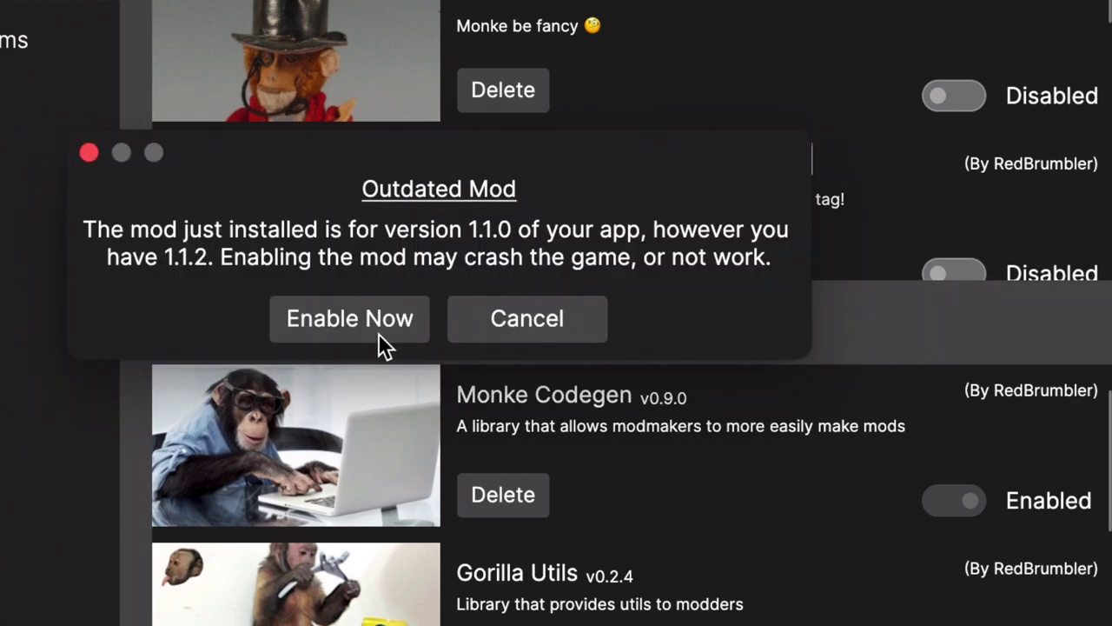
left_click(378, 333)
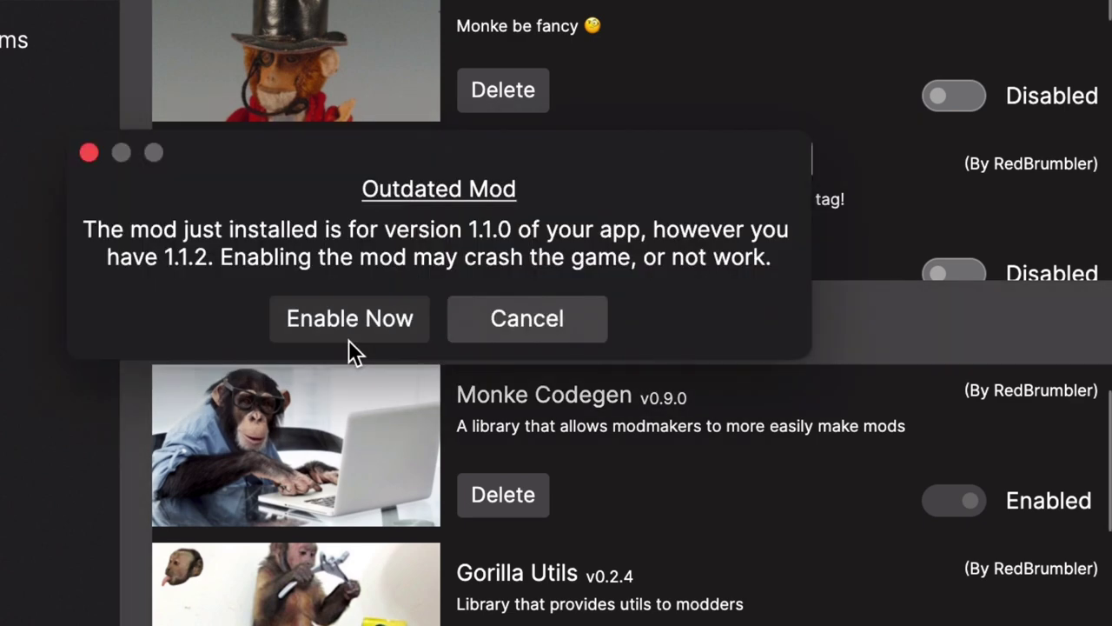
left_click(348, 339)
left_click(349, 336)
left_click(356, 328)
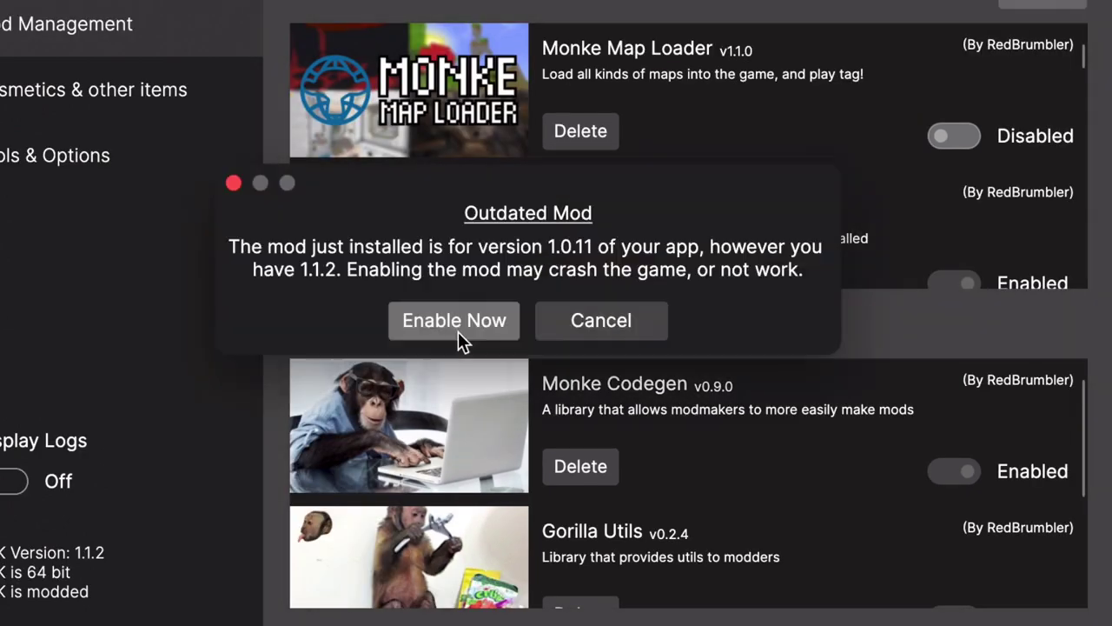
left_click(458, 326)
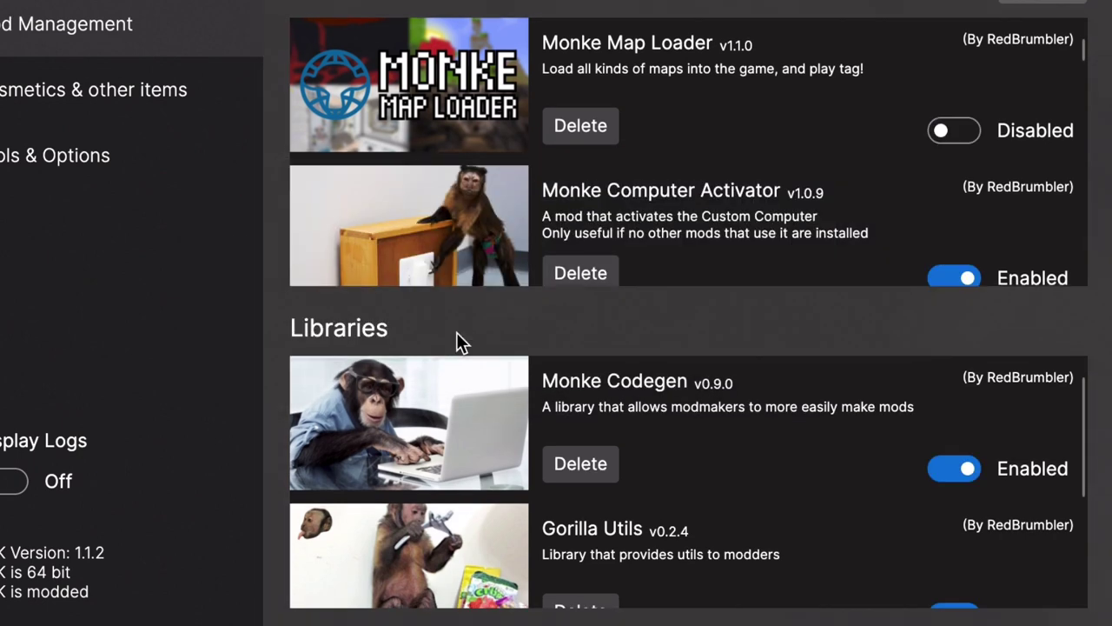
Scroll down the mods list and switch the NoSlipWall mod off.
scroll(573, 69, "down", 10)
scroll(951, 189, "down", 10)
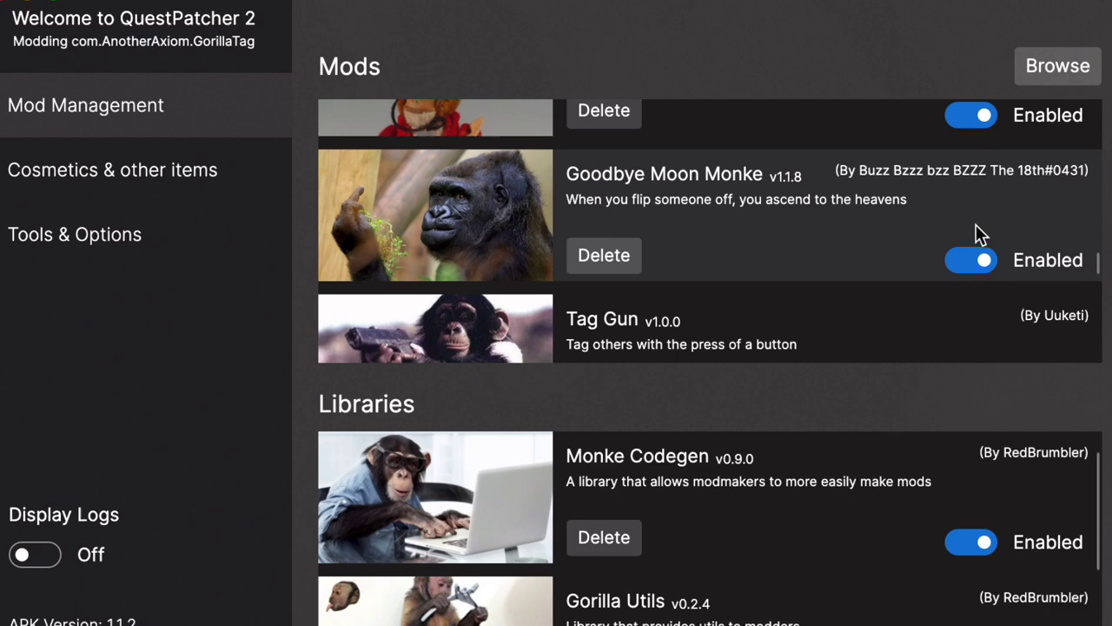
scroll(979, 233, "down", 3)
scroll(980, 233, "down", 1)
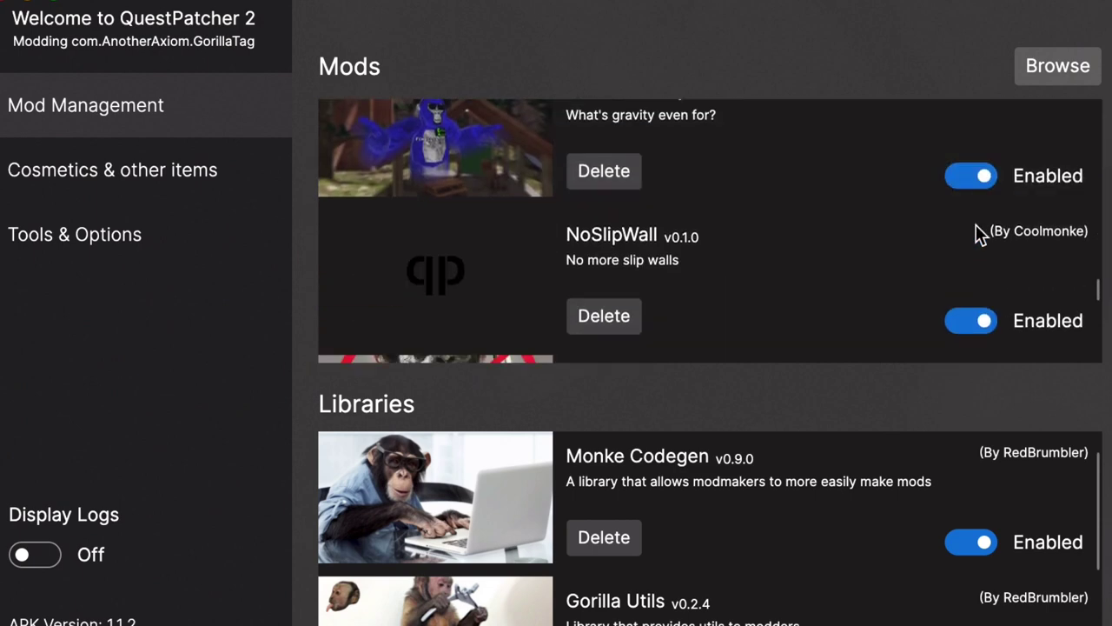
left_click(977, 320)
Scroll through the remaining mods and libraries, including Monke Computer v1.6.2, to review them.
scroll(982, 323, "down", 2)
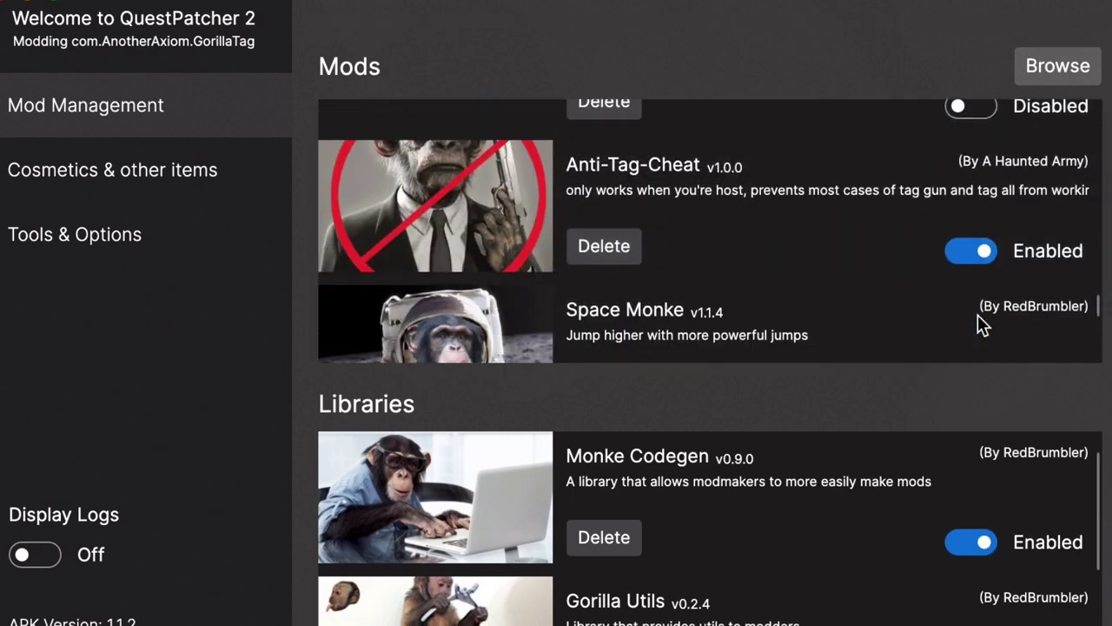
scroll(980, 324, "down", 4)
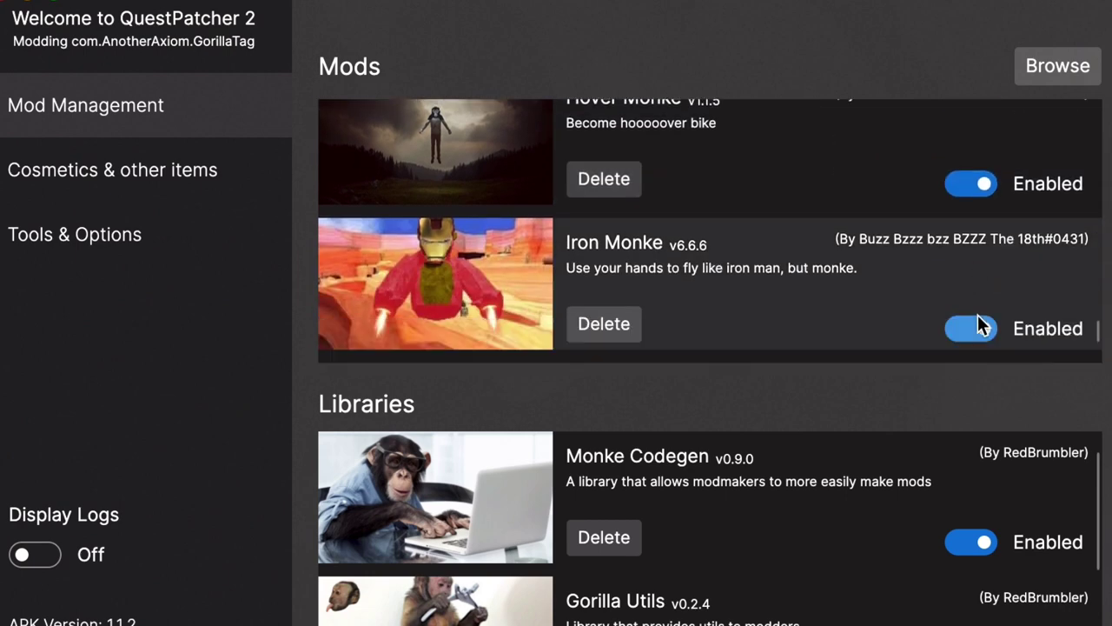
scroll(977, 315, "up", 15)
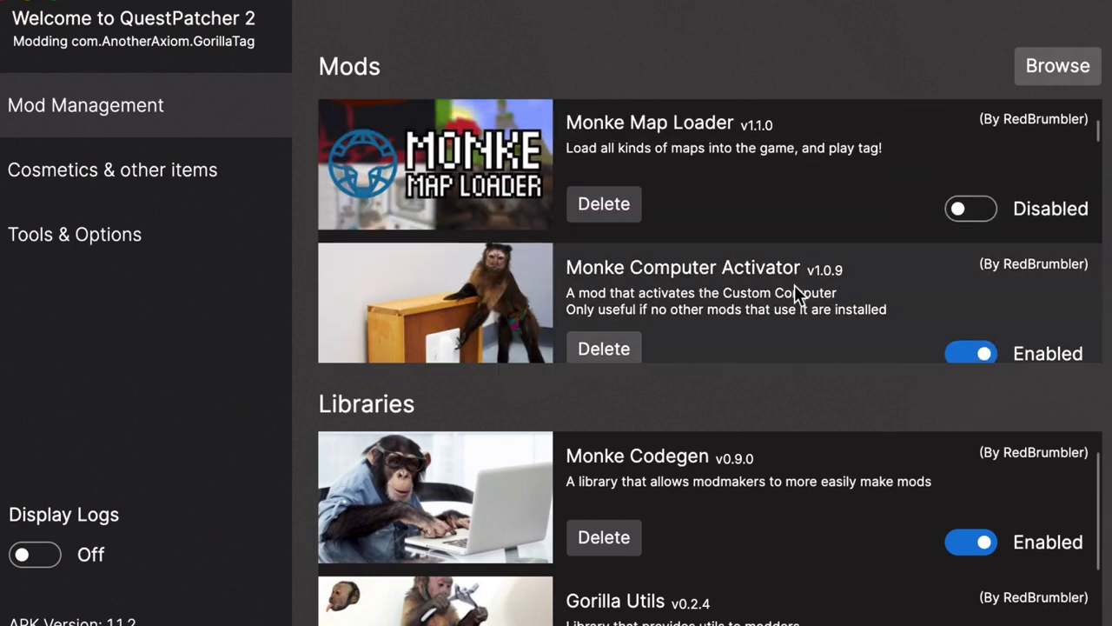
scroll(794, 299, "down", 1)
scroll(718, 612, "down", 3)
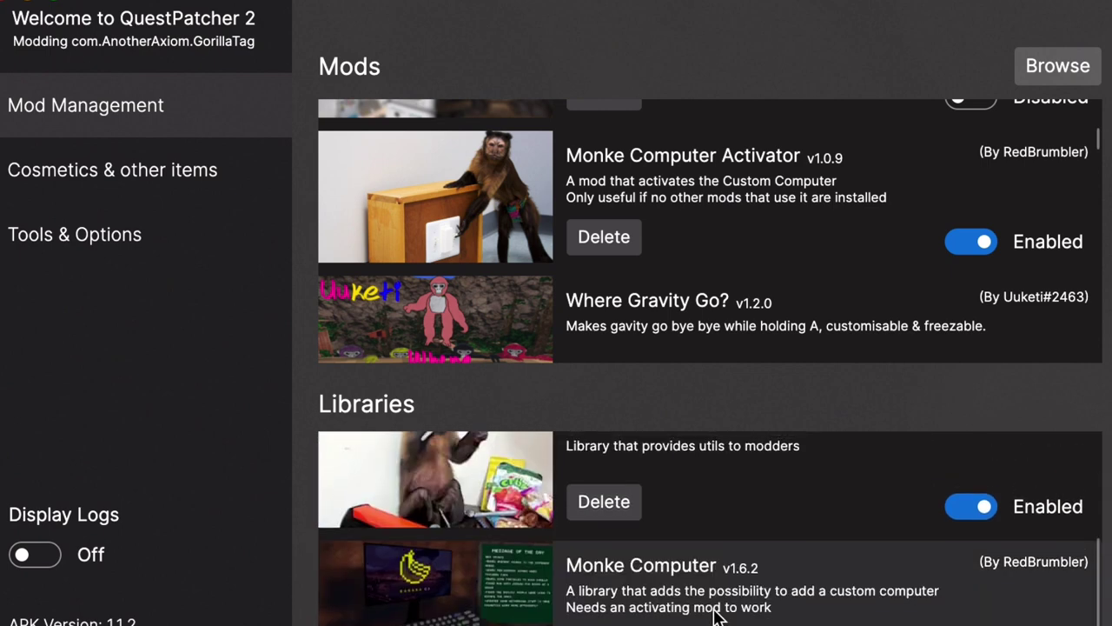
scroll(716, 598, "up", 3)
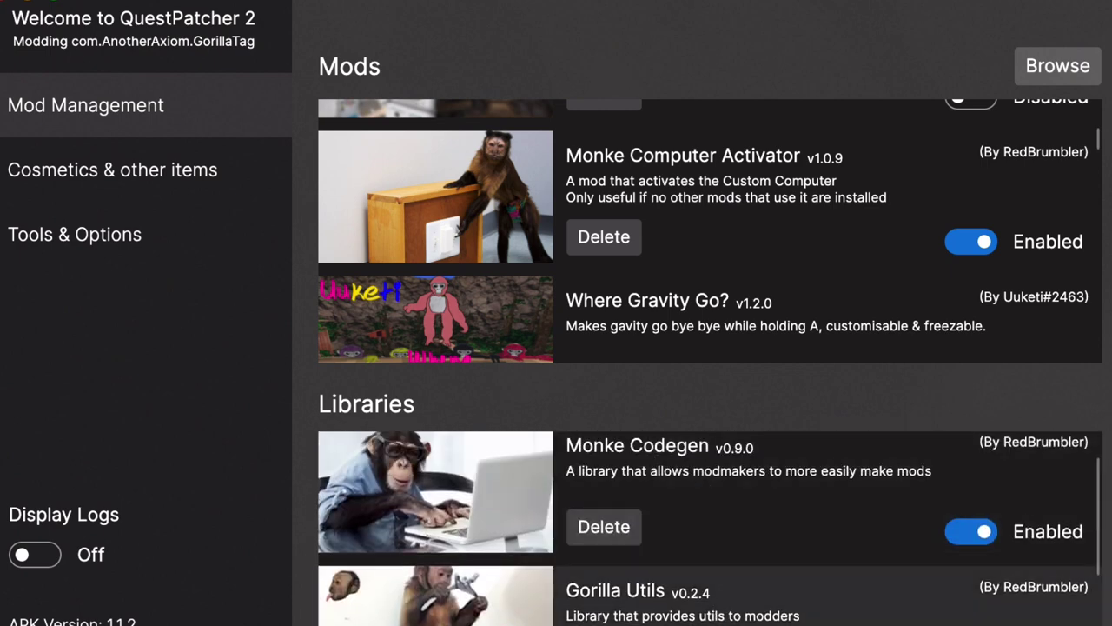
scroll(796, 541, "down", 2)
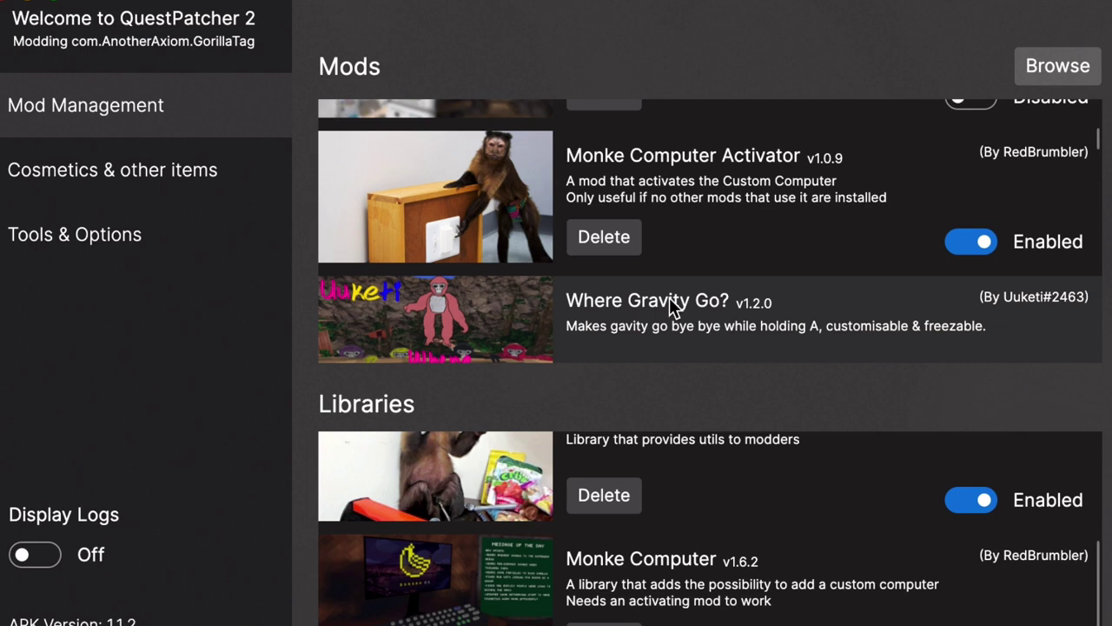
scroll(802, 178, "up", 1)
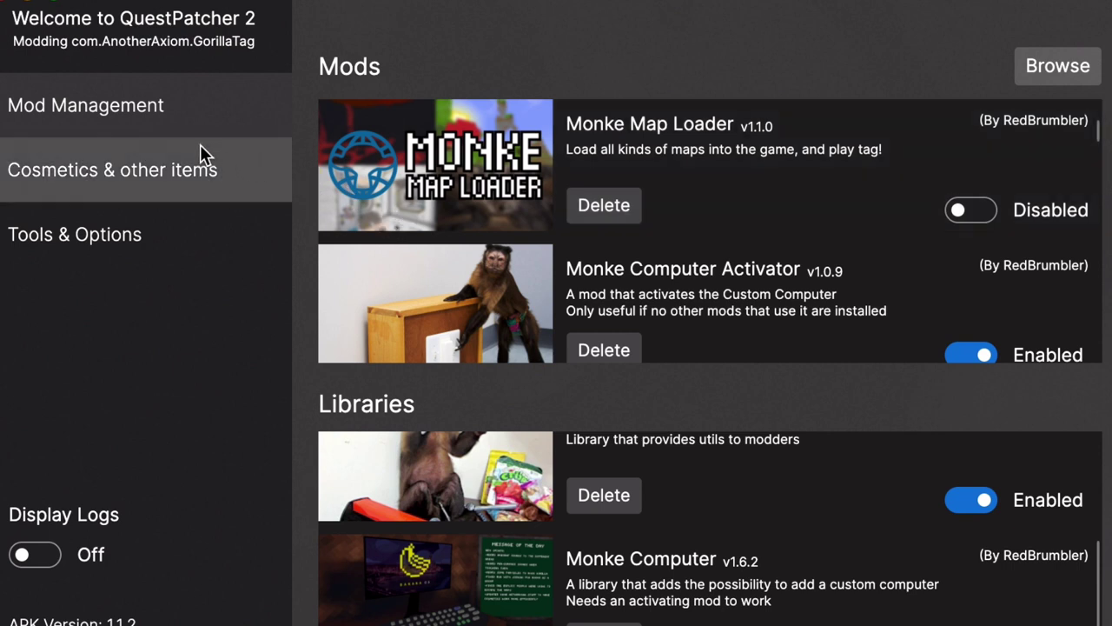
Open the Cosmetics & other items page, review the installed hats, then filter to Maps.
left_click(208, 180)
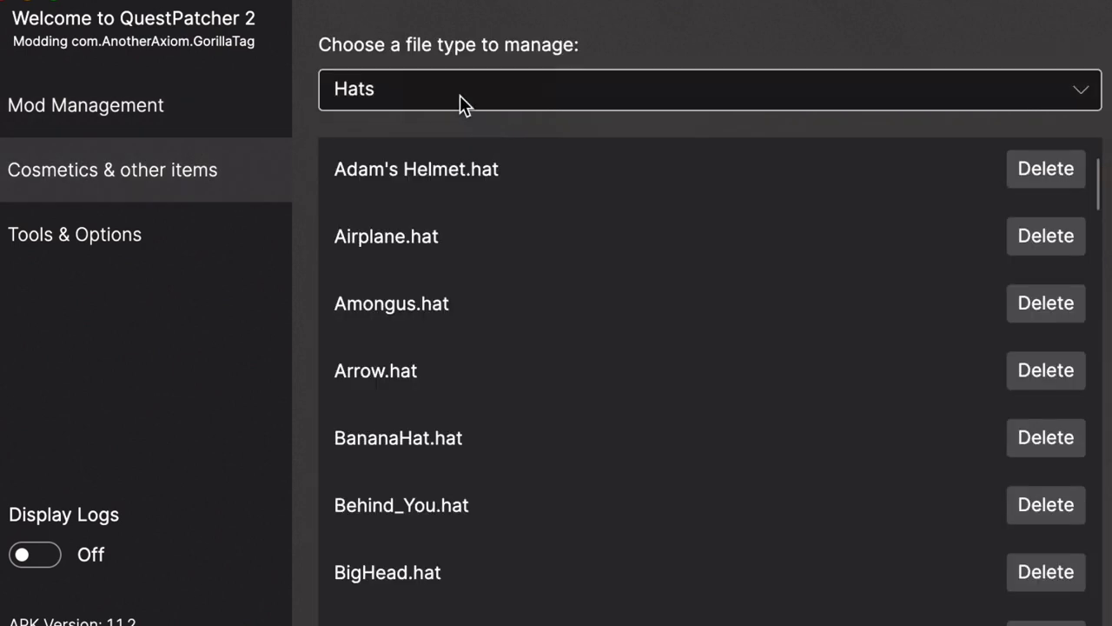
left_click(459, 96)
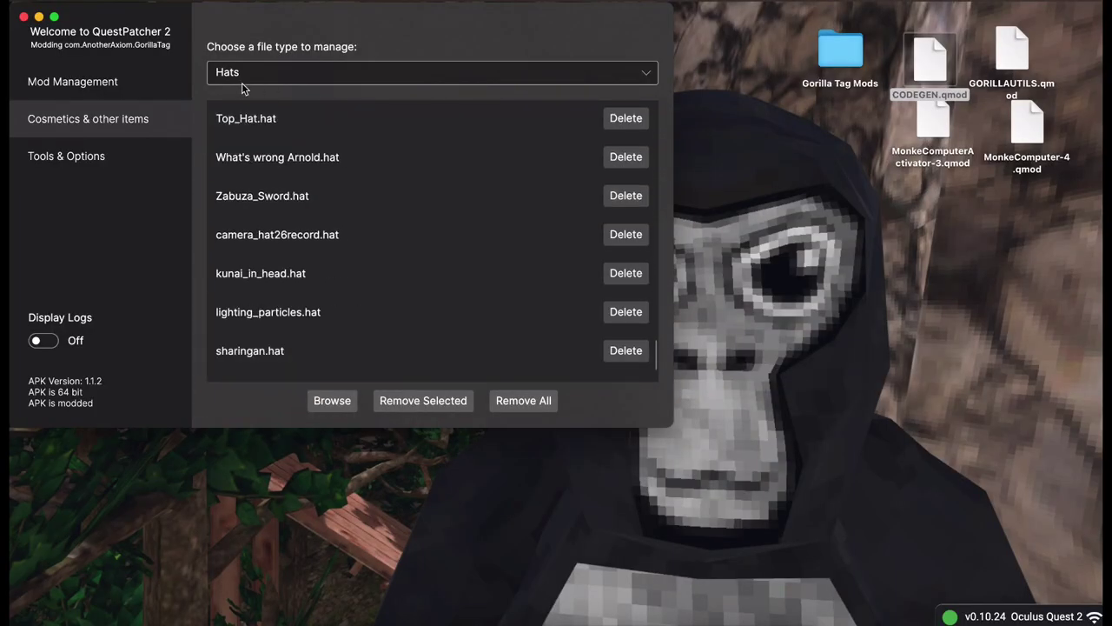
left_click(242, 77)
left_click(245, 121)
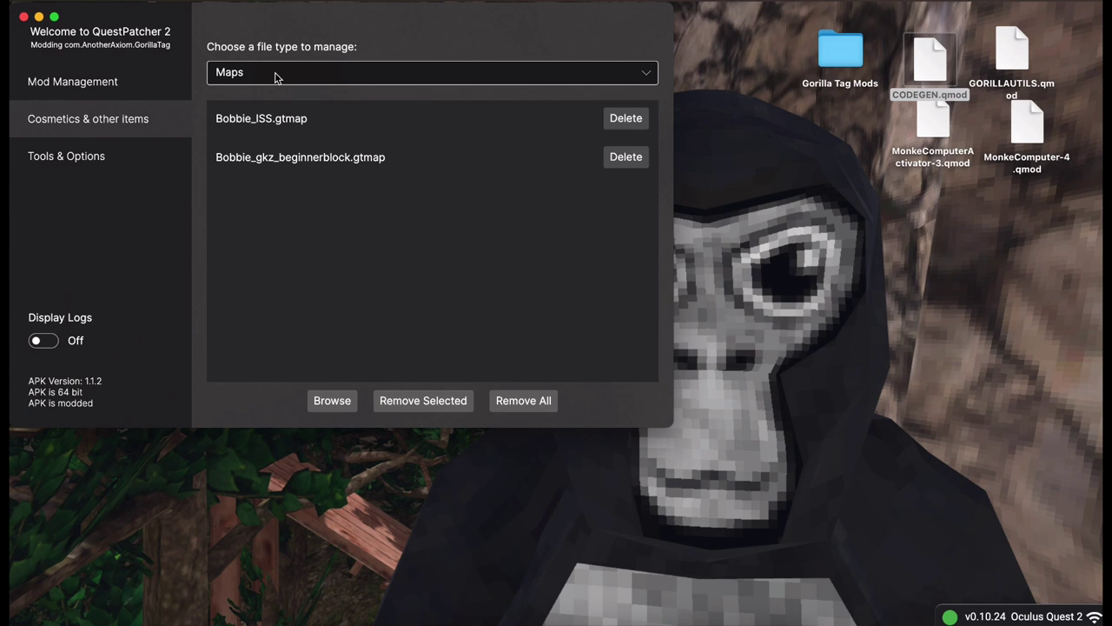
Switch the file-type filter to Materials, then back to the two Maps files.
left_click(276, 77)
left_click(272, 144)
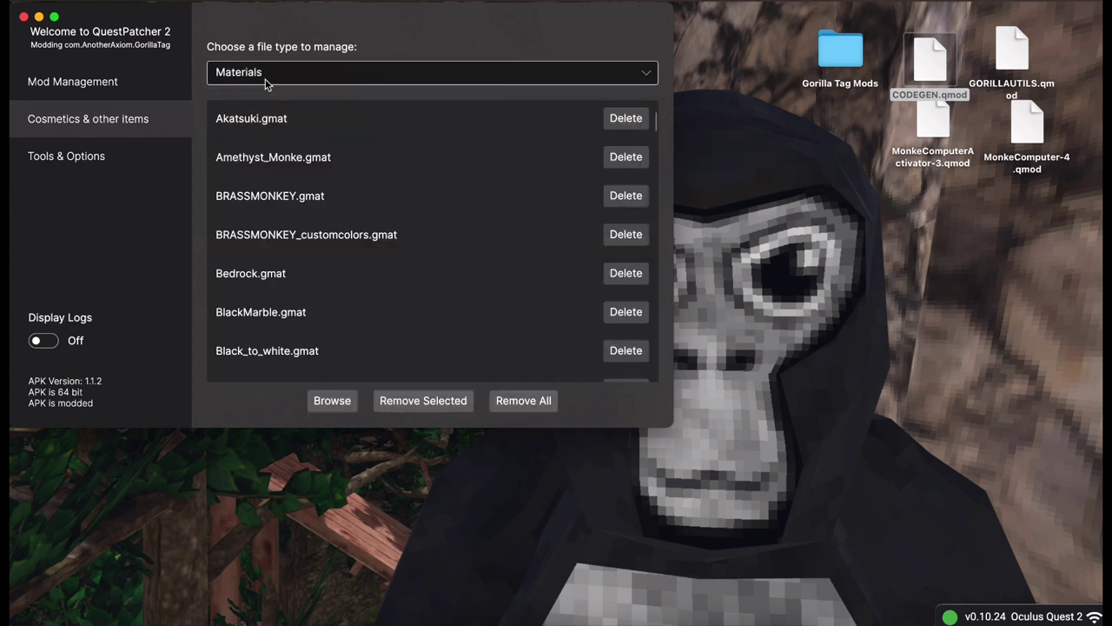
left_click(266, 78)
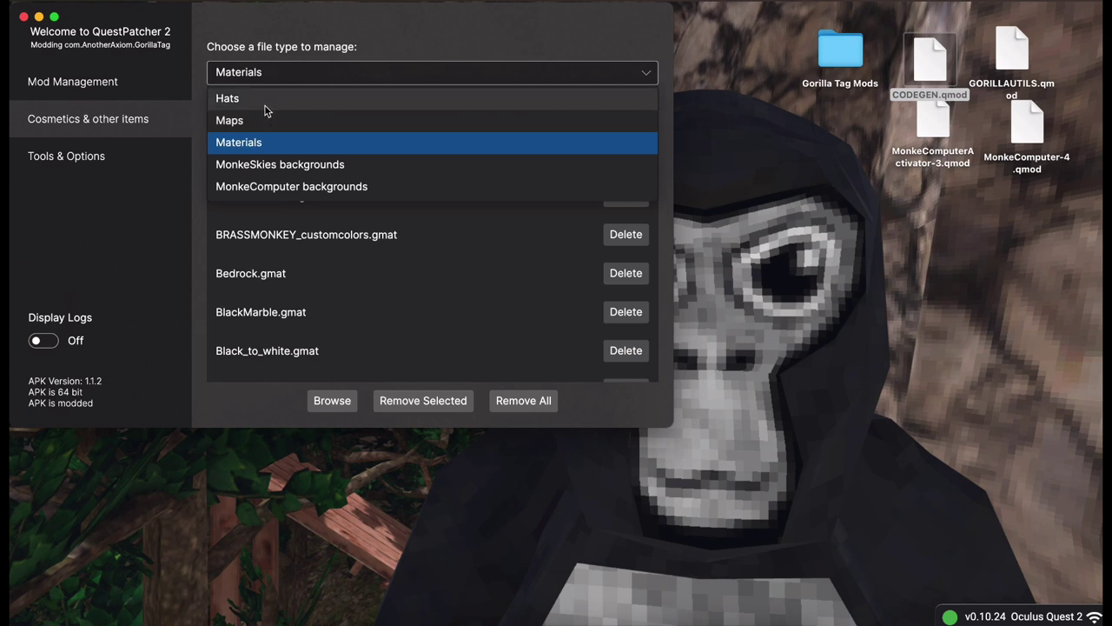
left_click(263, 120)
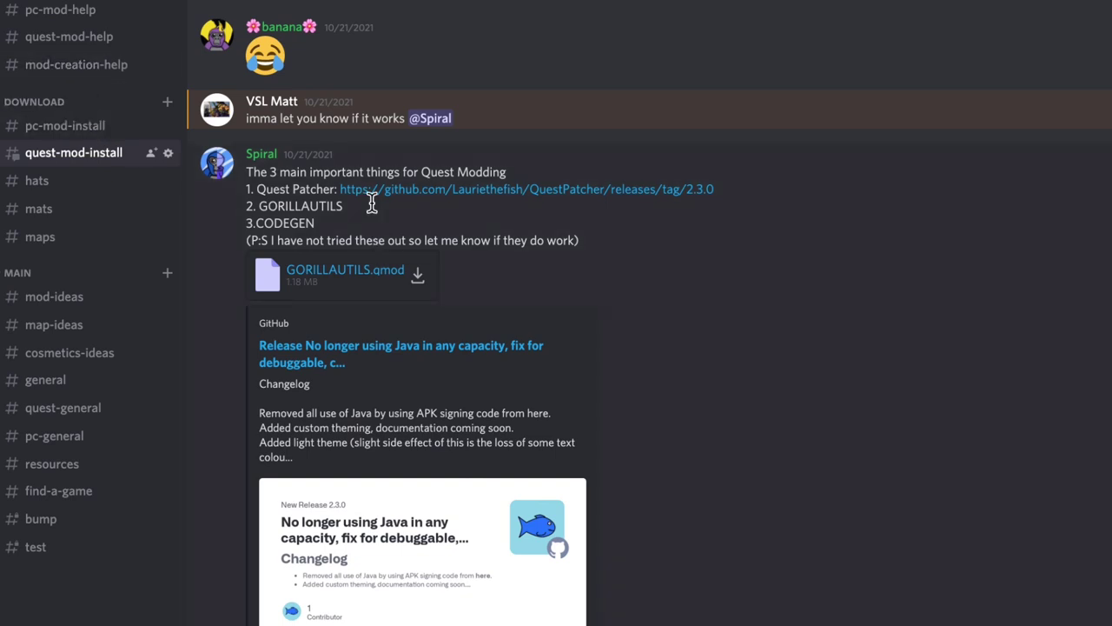
Scroll down to the WhereGravityGo and CheckpointMonk .qmod attachments and briefly highlight their names.
scroll(373, 213, "down", 15)
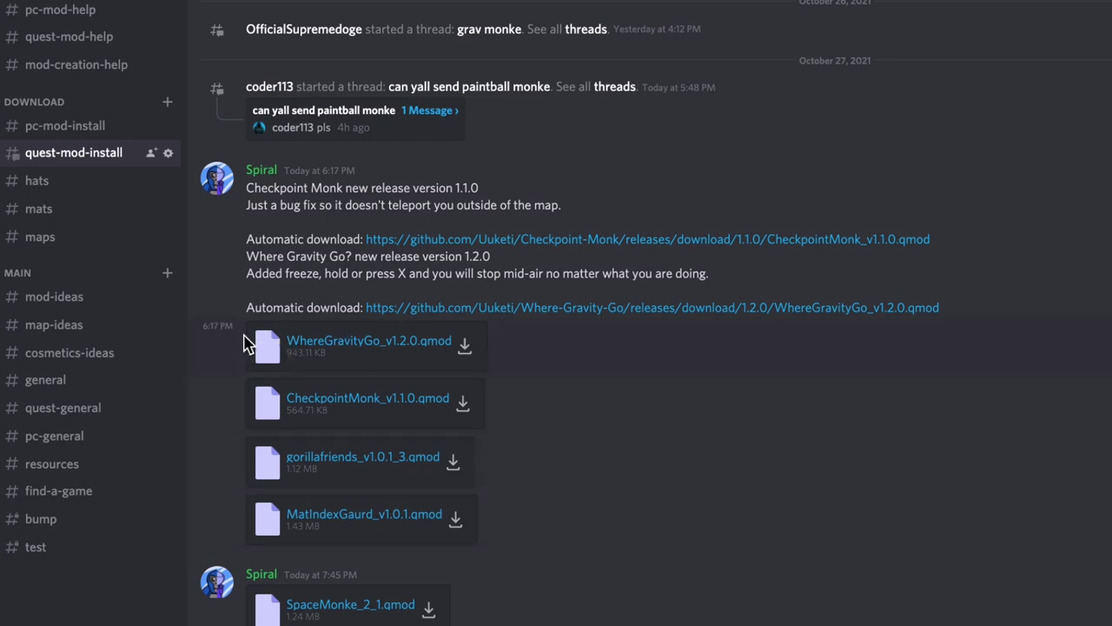
left_click_drag(244, 339, 481, 437)
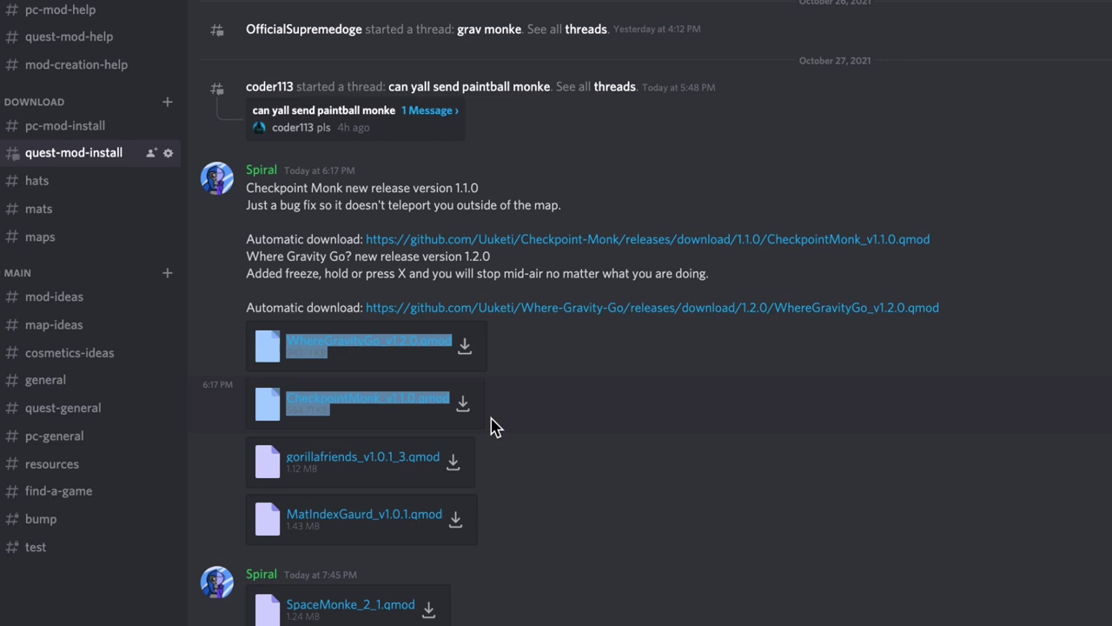
left_click(491, 429)
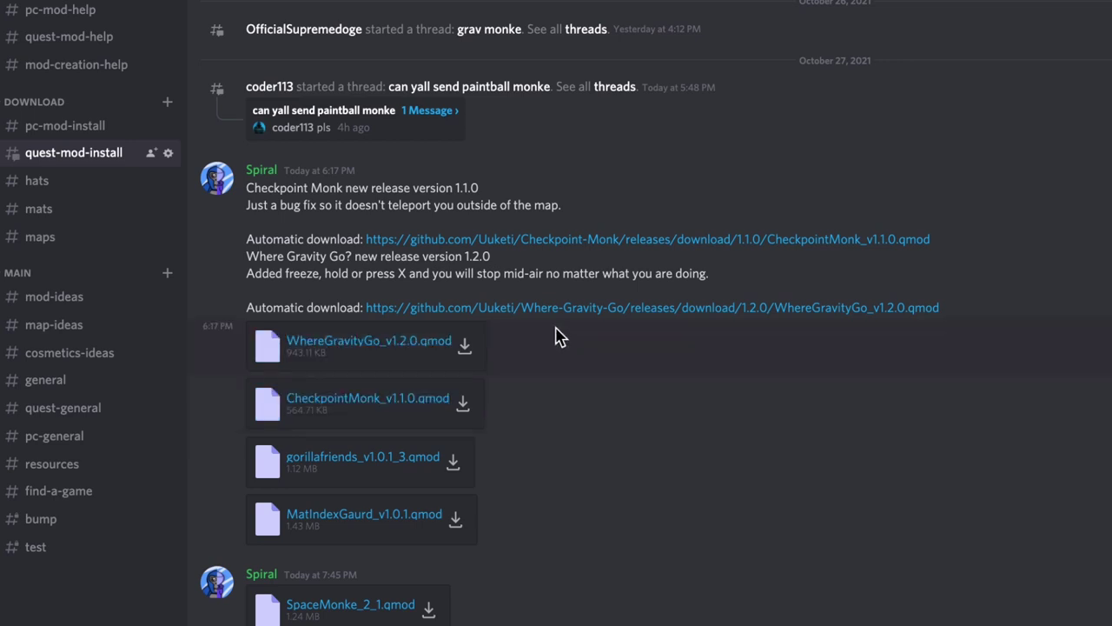